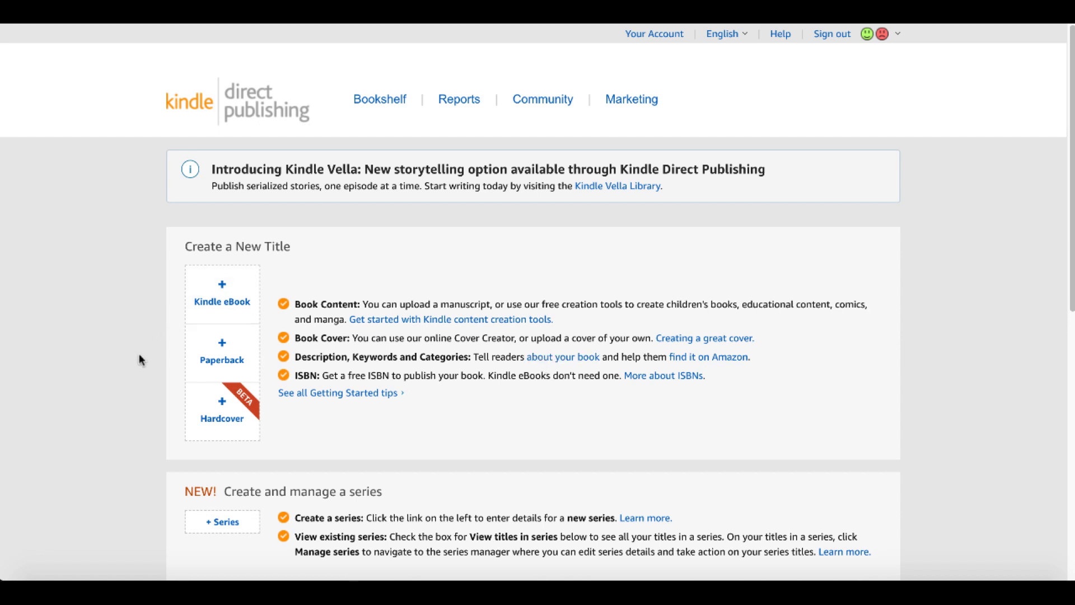
scroll(139, 359, down, 1)
scroll(139, 359, up, 1)
scroll(138, 360, down, 2)
scroll(139, 360, down, 2)
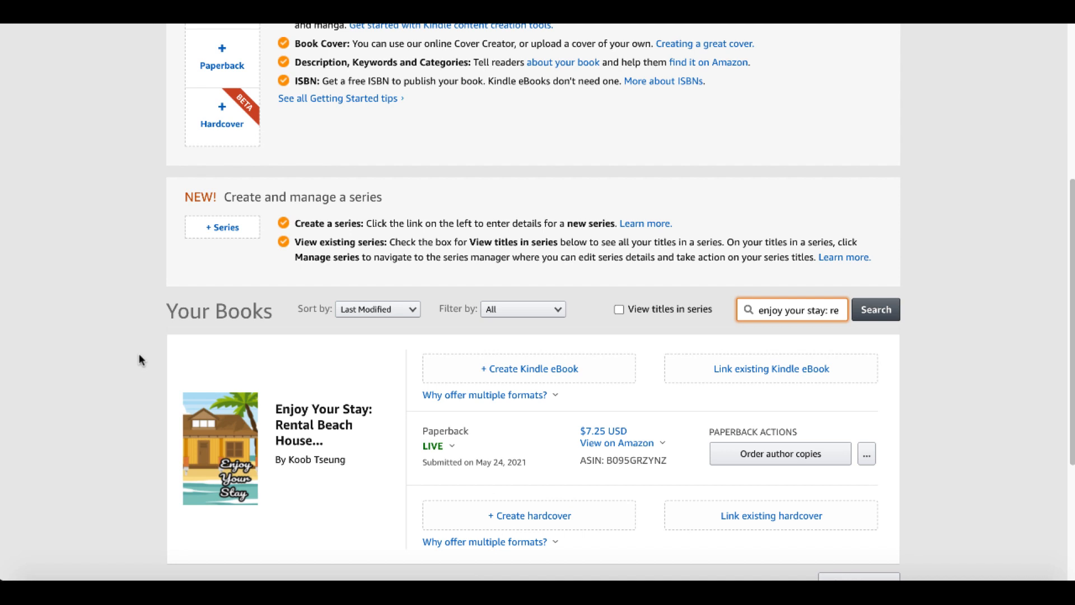
Create the hardcover edition and save its prefilled details, continuing to the content step
click(530, 515)
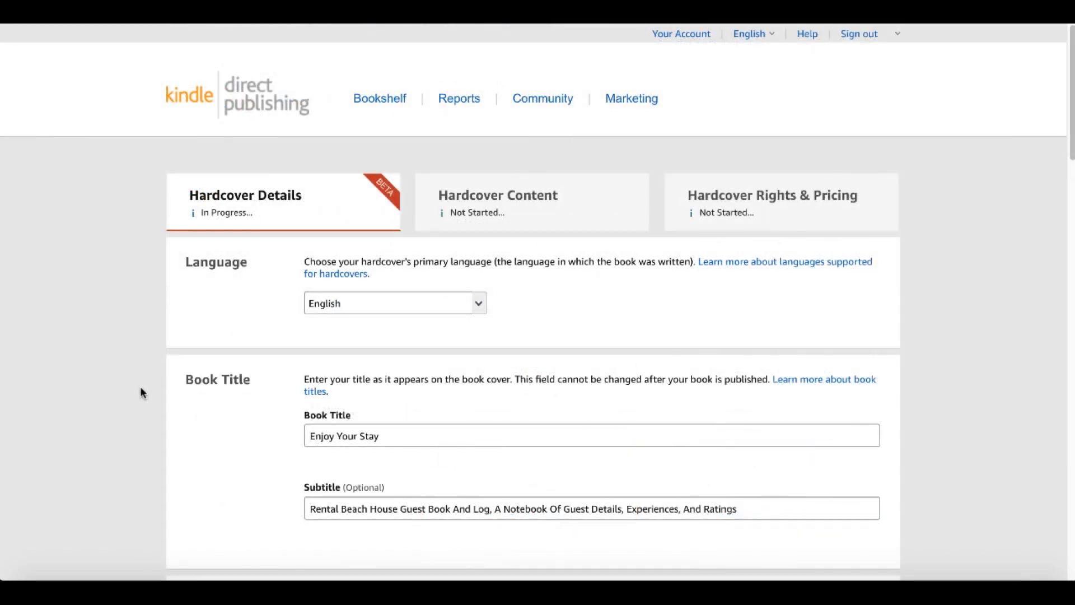
scroll(140, 392, down, 5)
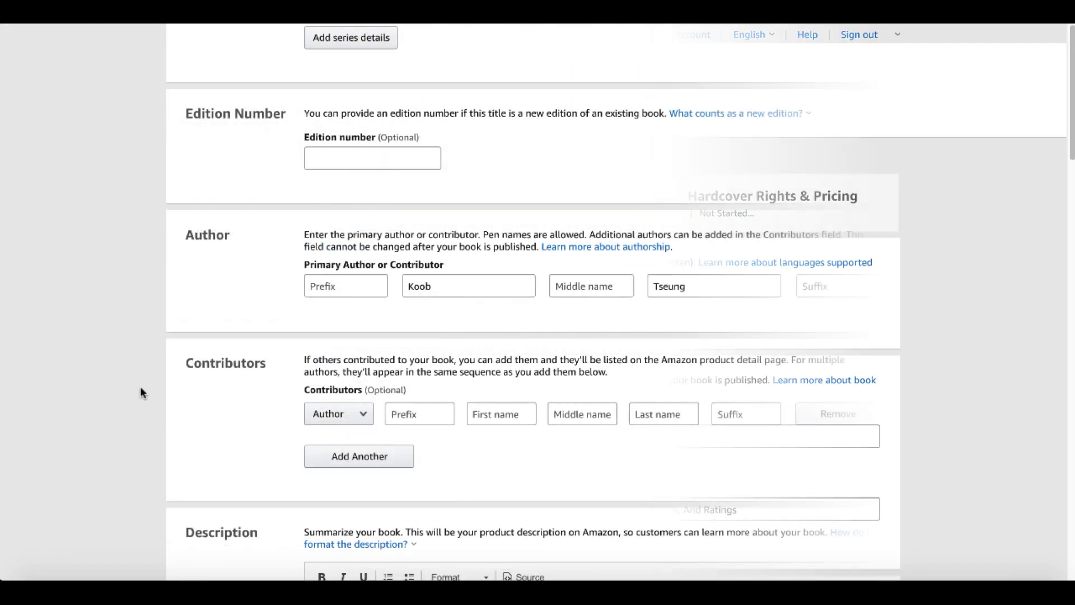
scroll(141, 392, down, 1)
scroll(140, 392, down, 3)
scroll(141, 392, down, 1)
scroll(141, 393, down, 2)
scroll(140, 393, down, 3)
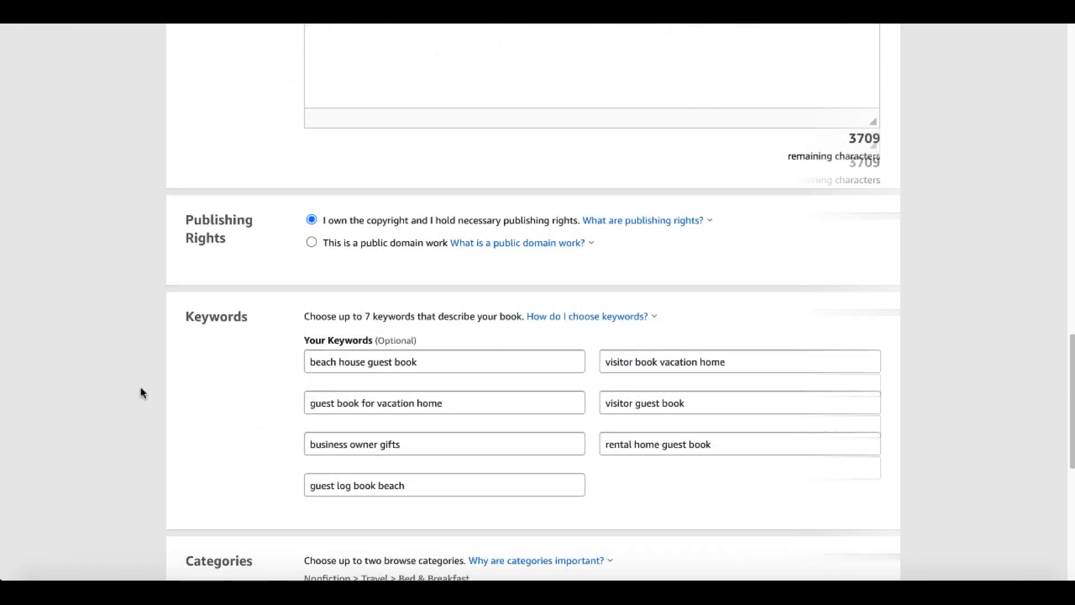
scroll(141, 393, down, 3)
scroll(140, 393, down, 1)
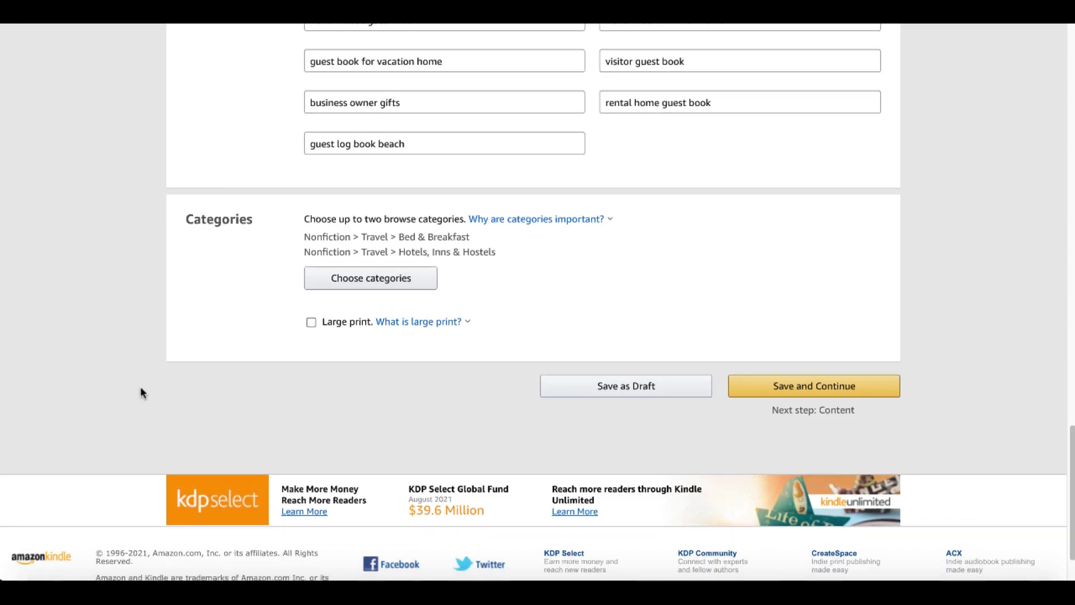
click(799, 384)
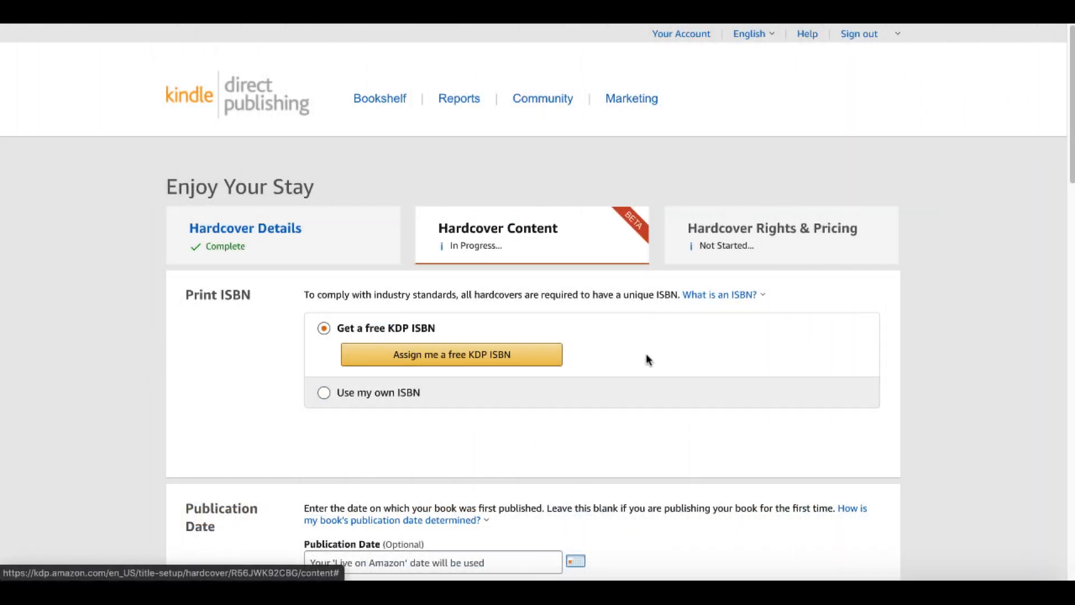
Assign a free KDP ISBN to the hardcover
click(532, 360)
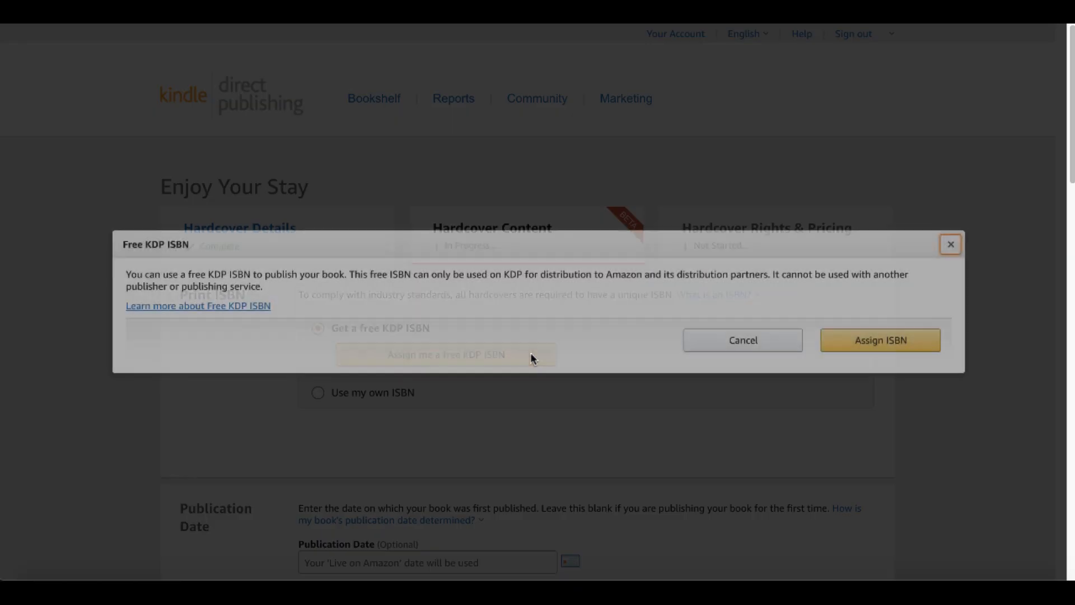
click(865, 344)
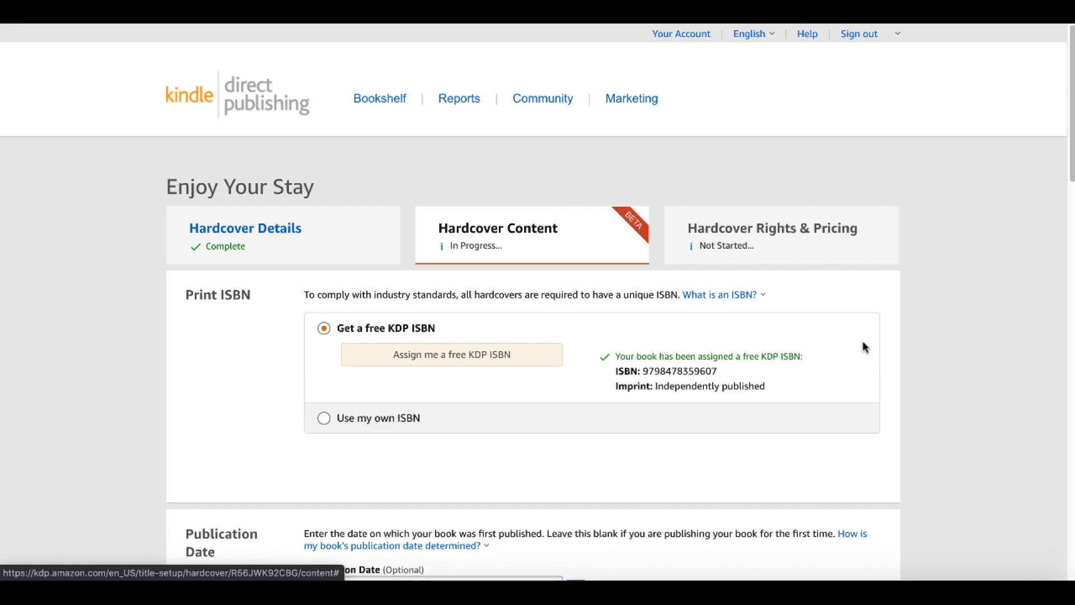
scroll(863, 347, down, 3)
scroll(863, 346, down, 3)
scroll(863, 347, down, 1)
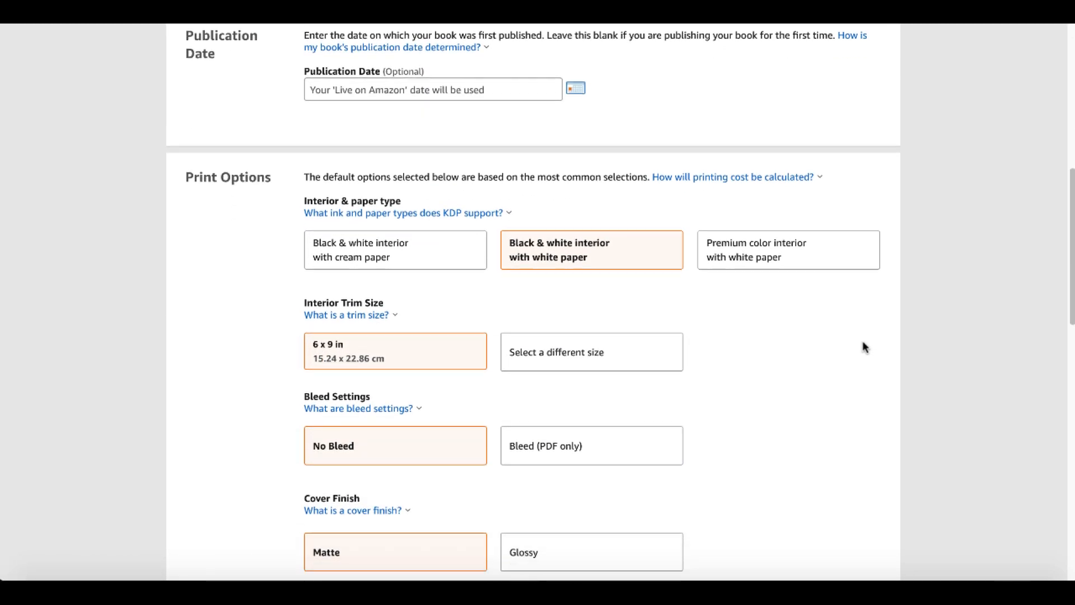
scroll(863, 347, down, 1)
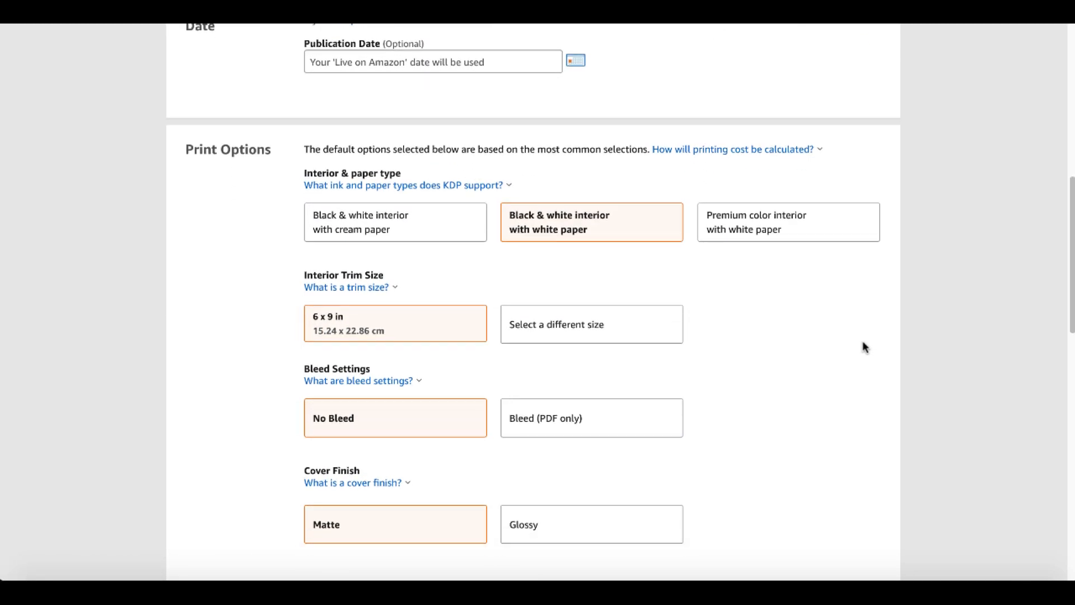
scroll(863, 347, down, 1)
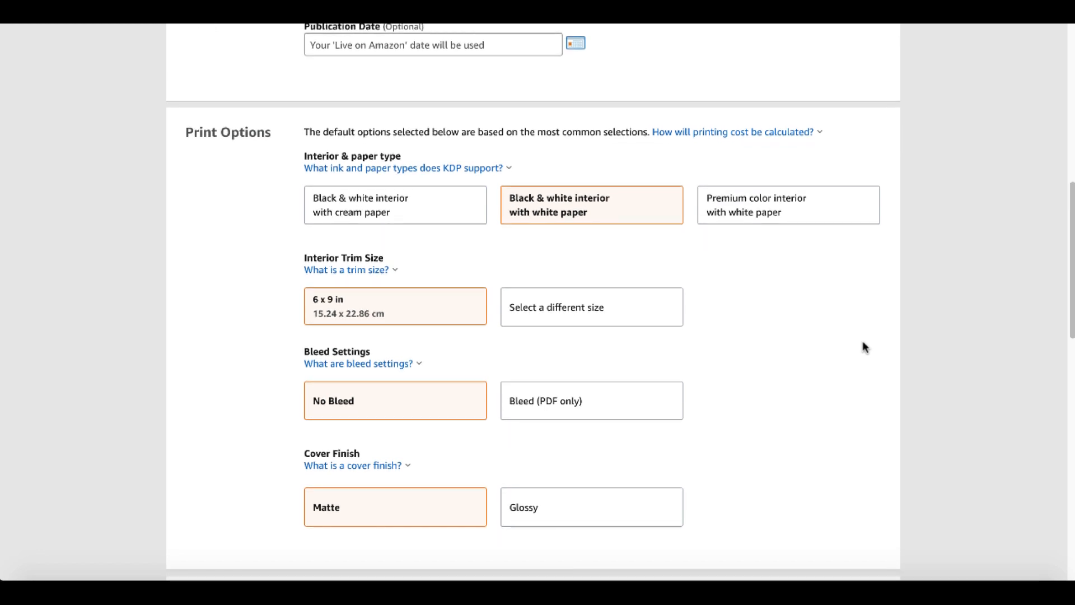
scroll(863, 347, down, 1)
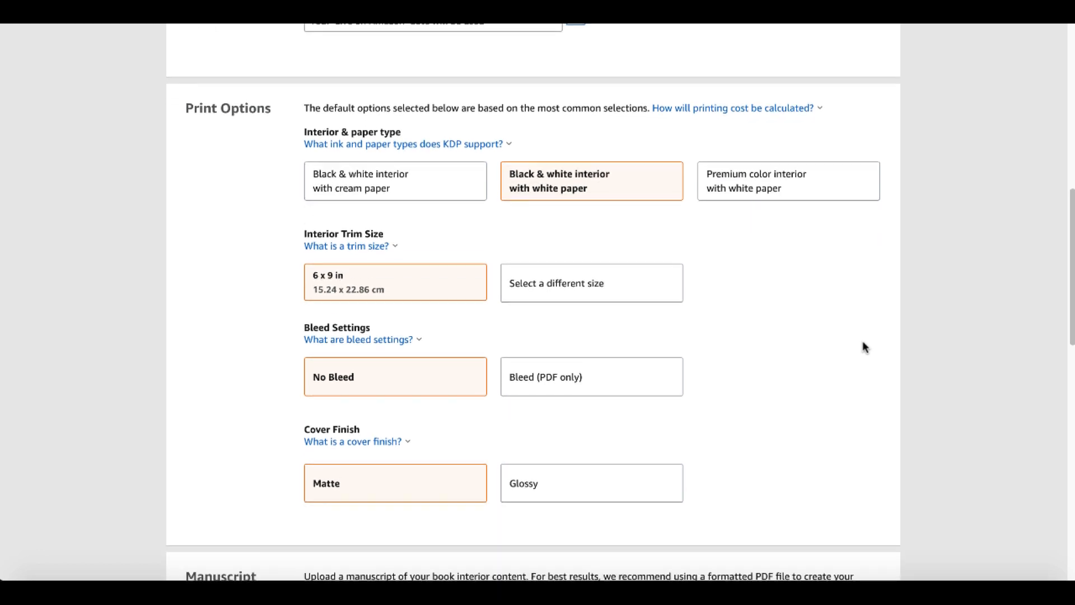
scroll(862, 347, down, 2)
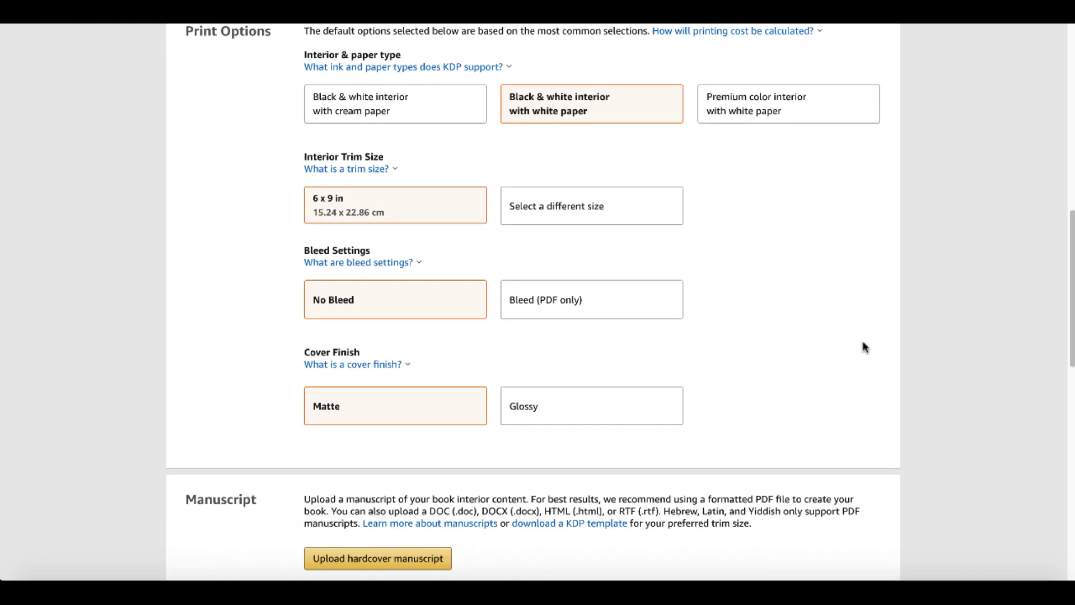
Set the interior to print with bleed and keep the 6 x 9 in trim size
click(616, 305)
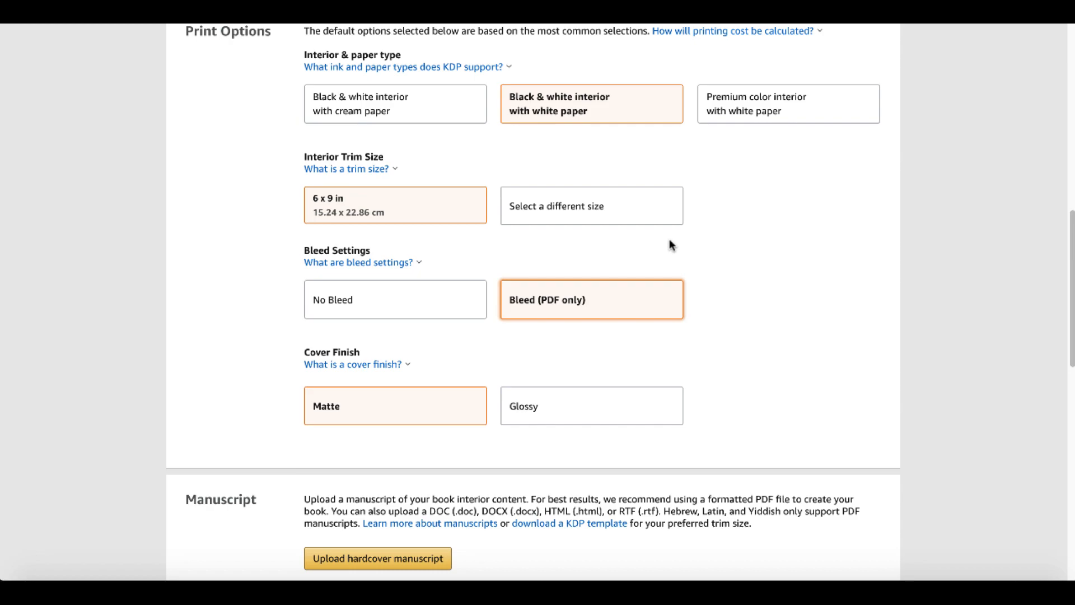
click(619, 211)
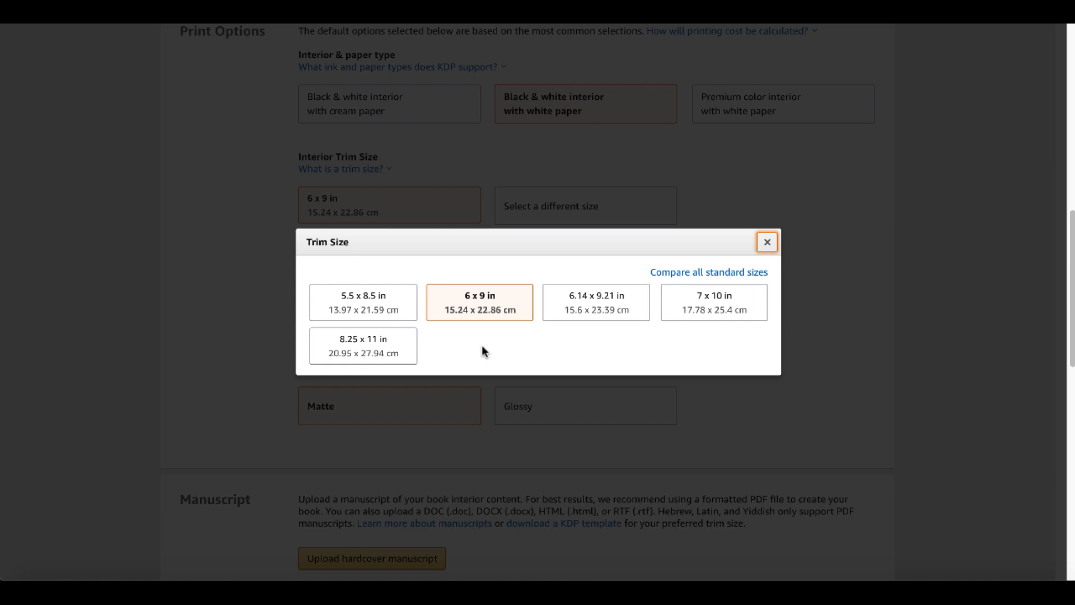
click(767, 241)
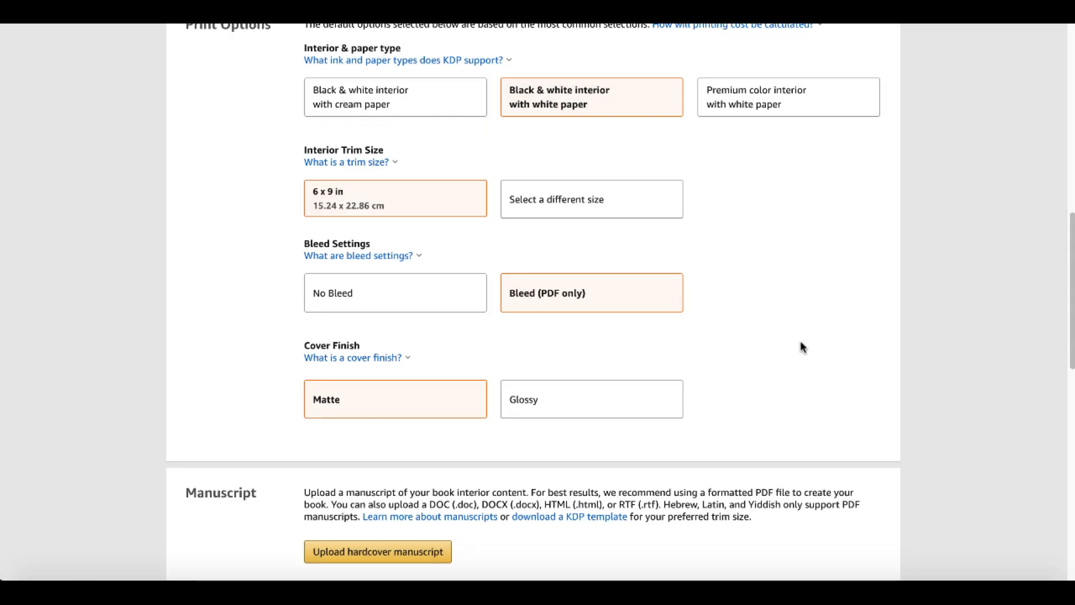
scroll(801, 347, down, 3)
scroll(800, 346, down, 1)
scroll(801, 347, down, 1)
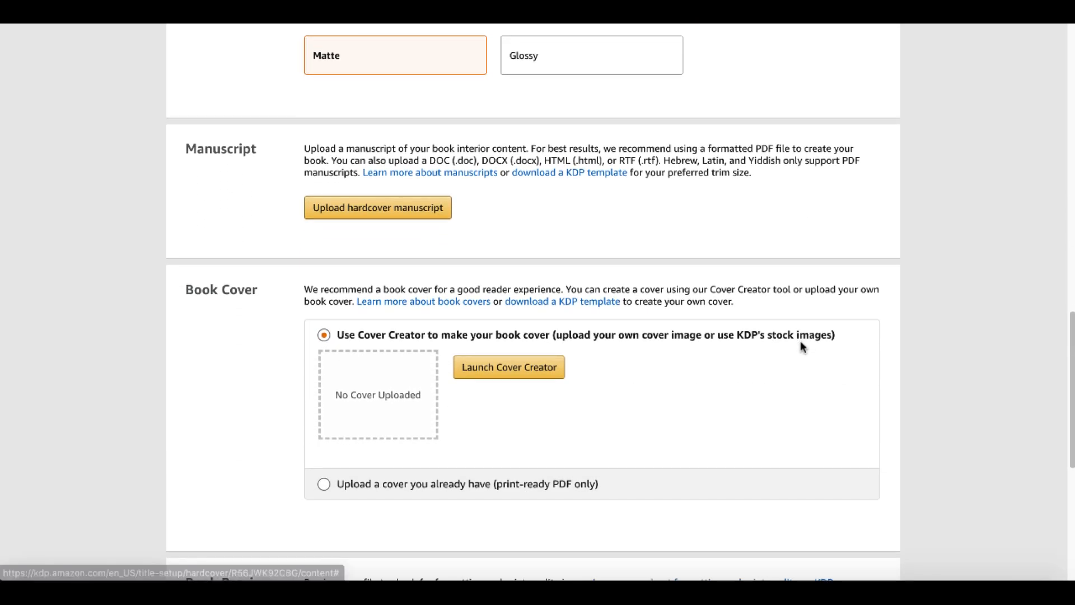
Upload the hardcover manuscript PDF and choose to supply a ready-made cover file
click(417, 210)
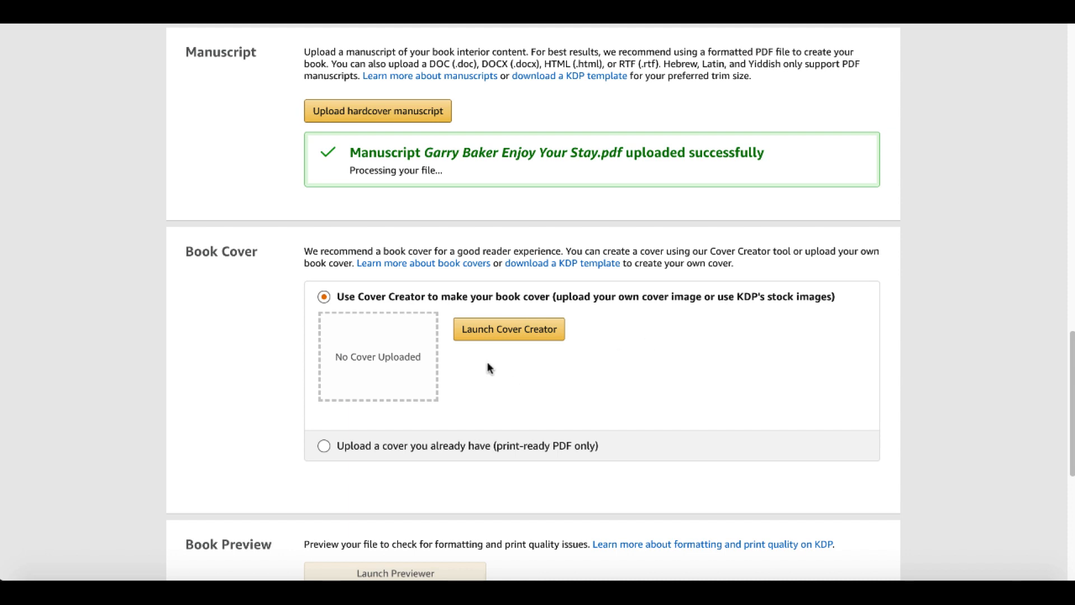
click(477, 445)
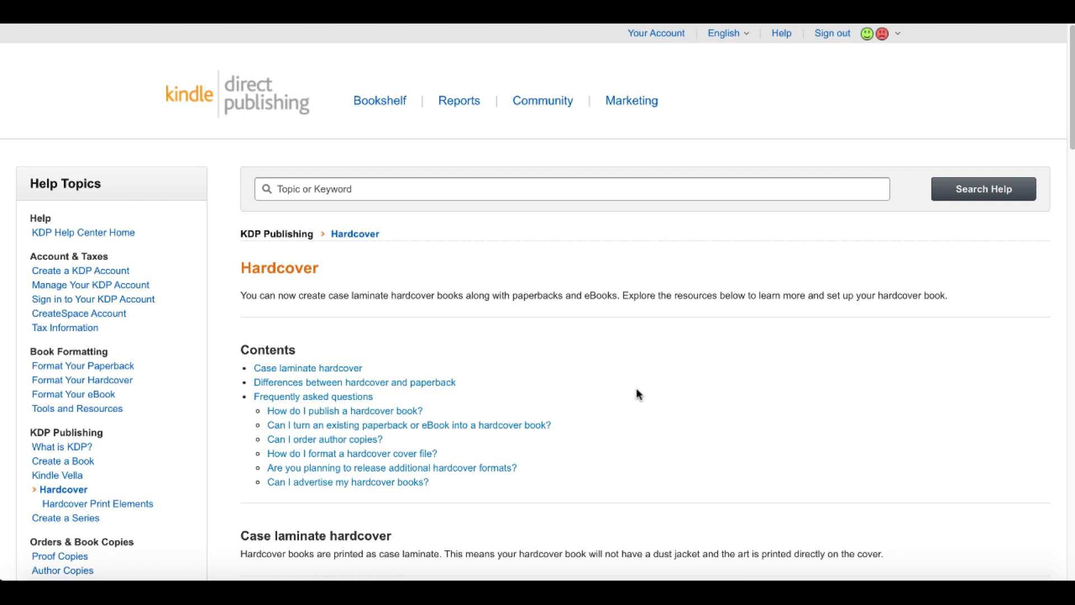
scroll(636, 390, down, 2)
scroll(635, 391, down, 3)
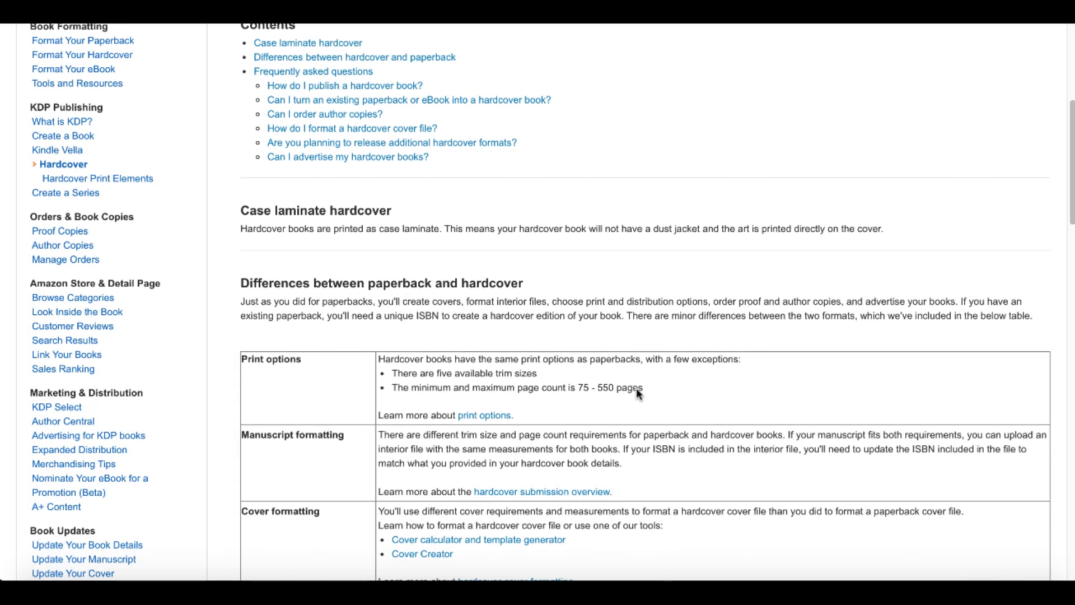
scroll(636, 388, down, 1)
scroll(636, 387, down, 1)
scroll(636, 388, down, 1)
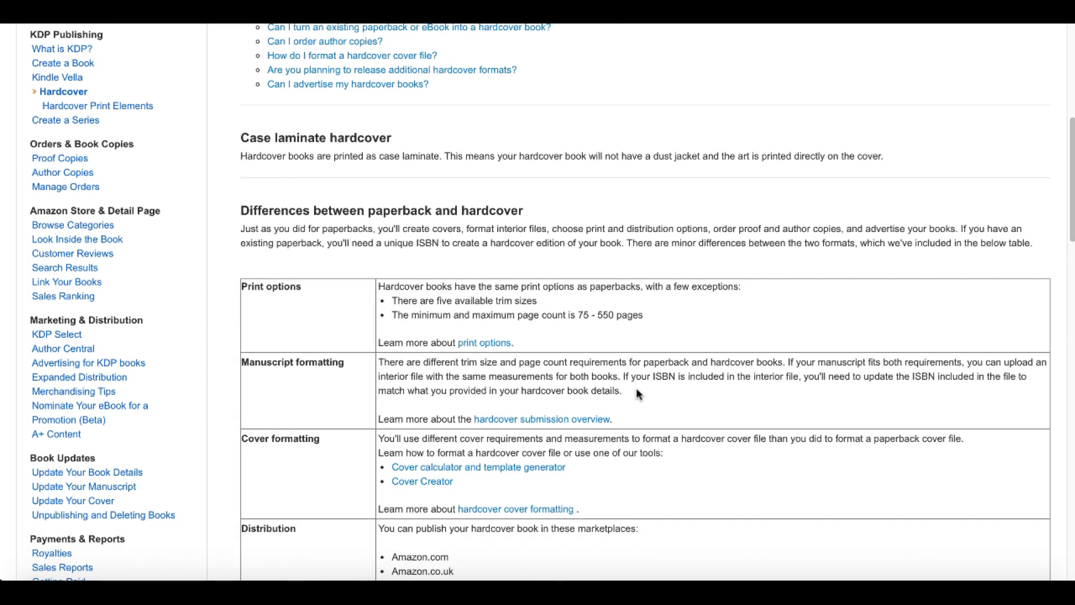
scroll(636, 387, down, 1)
scroll(636, 387, down, 1)
scroll(635, 387, down, 1)
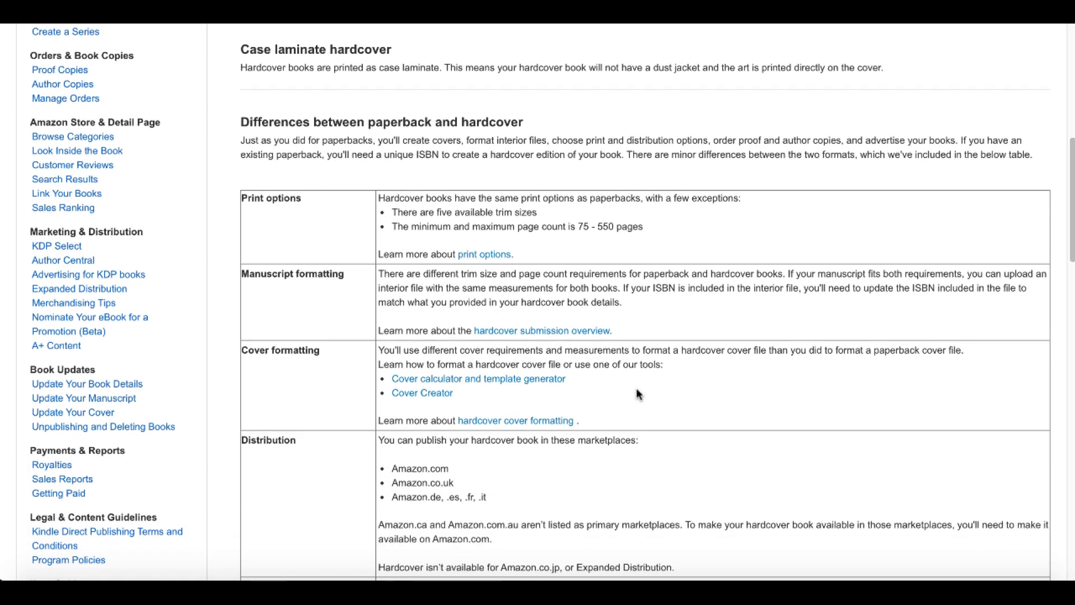
scroll(636, 387, down, 1)
scroll(636, 393, down, 1)
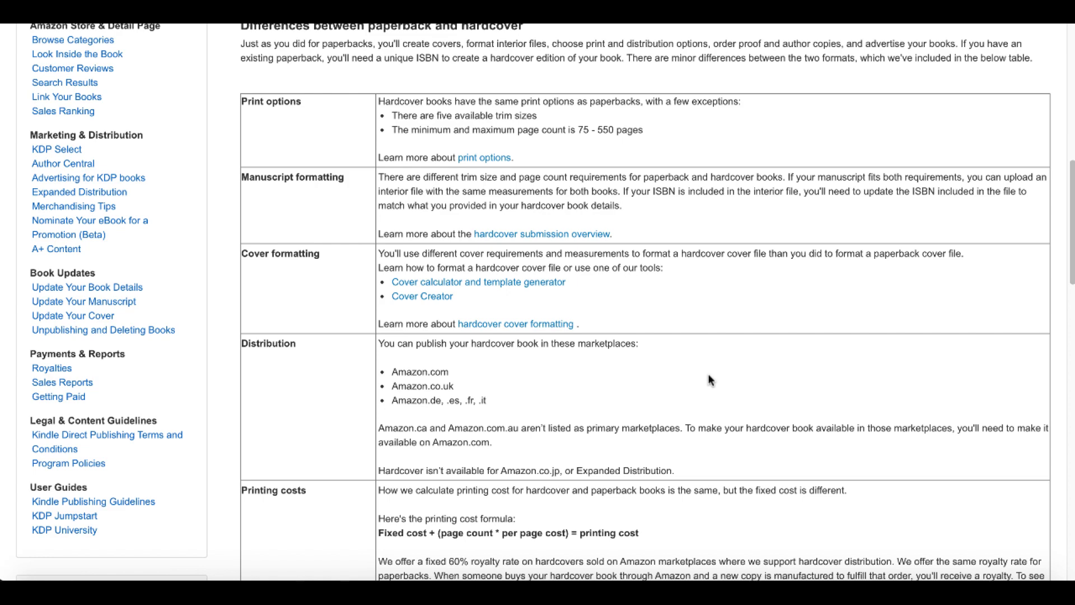
scroll(708, 376, down, 2)
scroll(708, 376, down, 3)
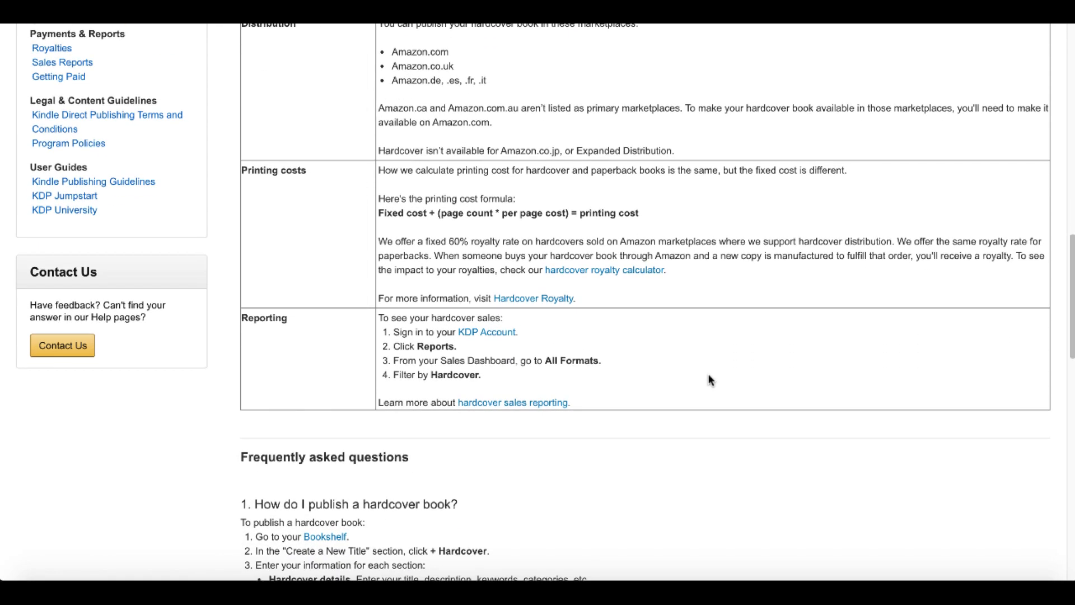
scroll(708, 374, down, 2)
scroll(708, 374, down, 1)
scroll(708, 373, down, 2)
scroll(708, 380, down, 1)
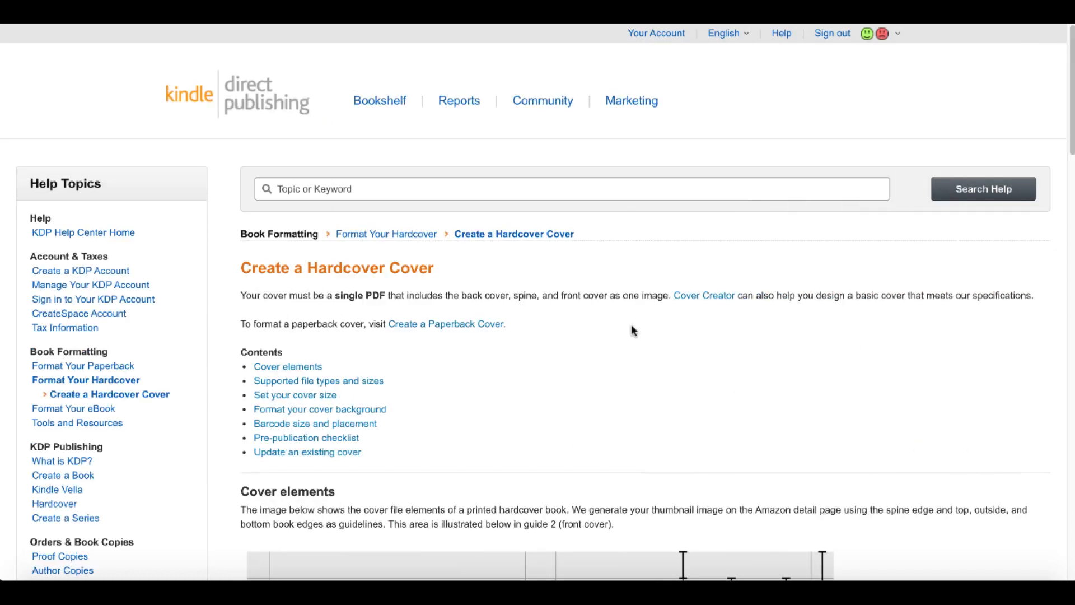
scroll(631, 330, down, 2)
scroll(632, 330, down, 2)
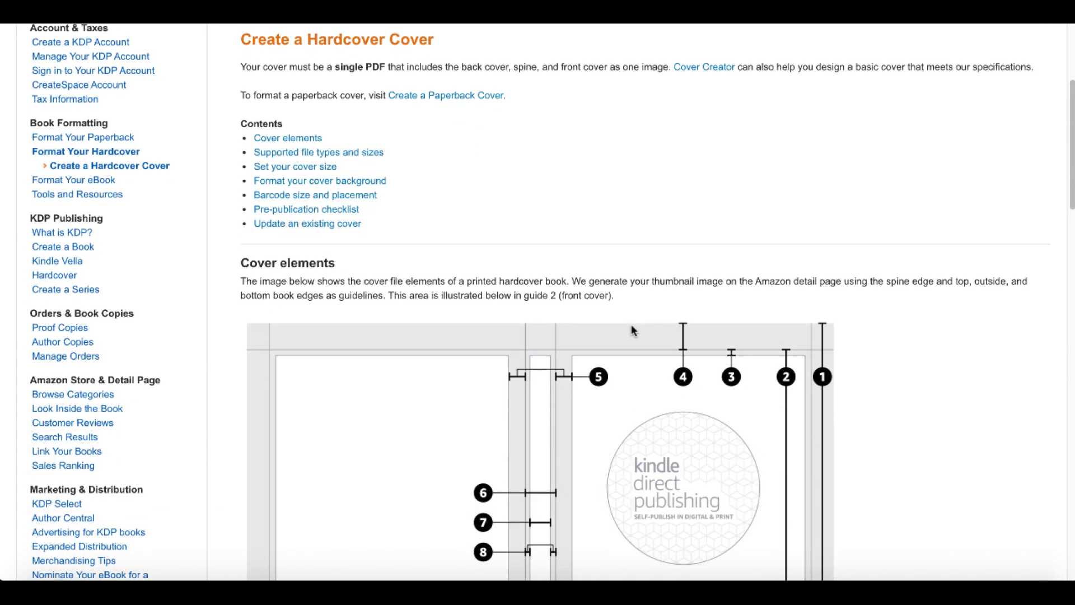
scroll(632, 330, down, 1)
scroll(632, 330, down, 1)
scroll(632, 326, down, 2)
scroll(632, 326, down, 2)
scroll(631, 330, down, 1)
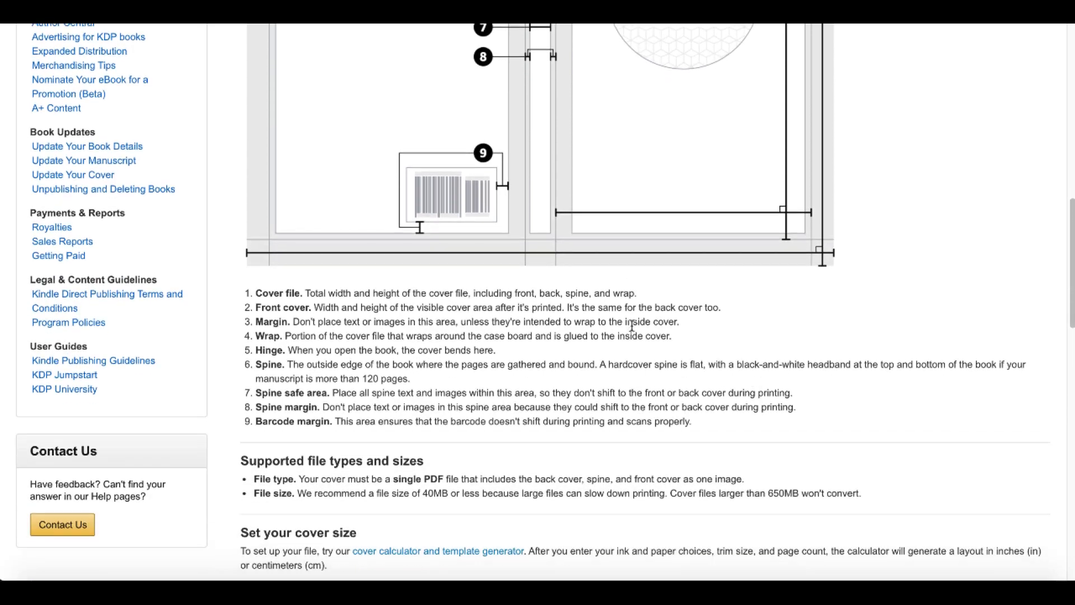
scroll(632, 330, down, 1)
scroll(631, 330, down, 1)
scroll(632, 330, down, 1)
scroll(631, 330, down, 1)
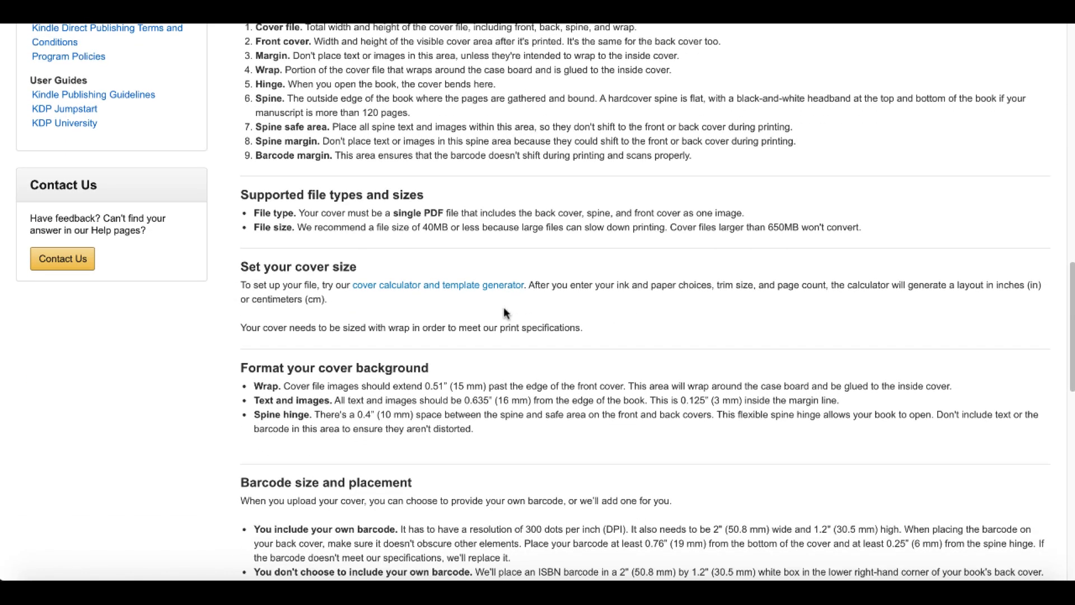
In the cover calculator, set Hardcover binding, Black & white interior and White paper
click(423, 286)
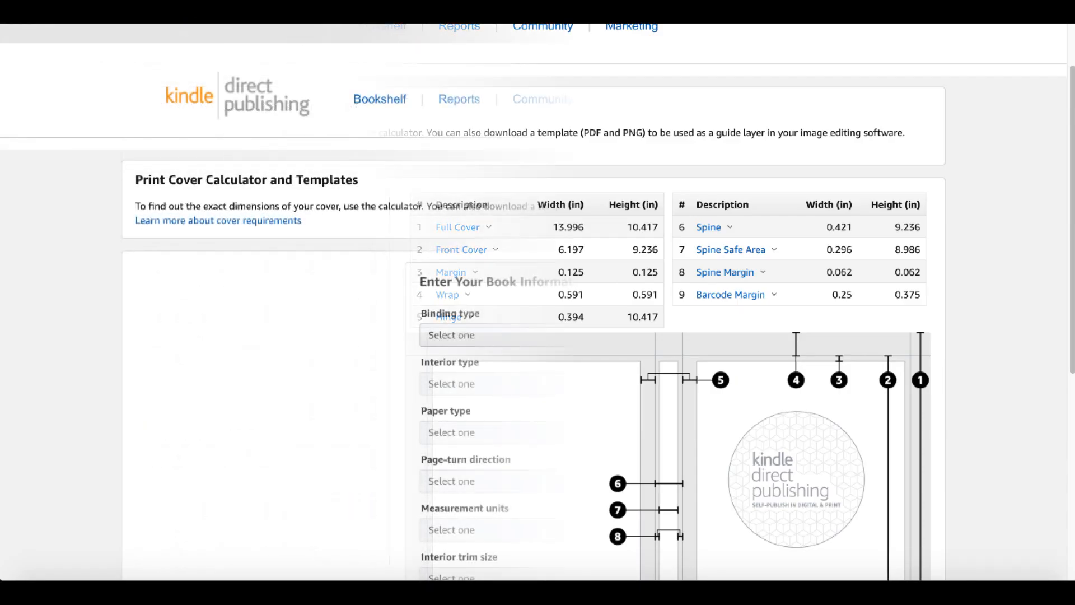
scroll(912, 365, down, 1)
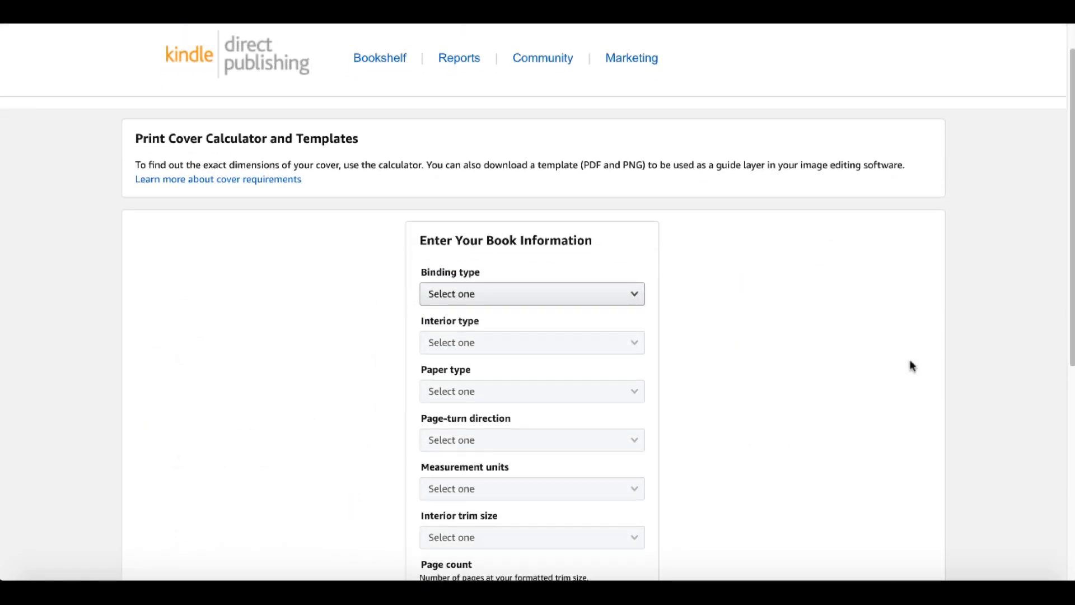
scroll(911, 365, down, 2)
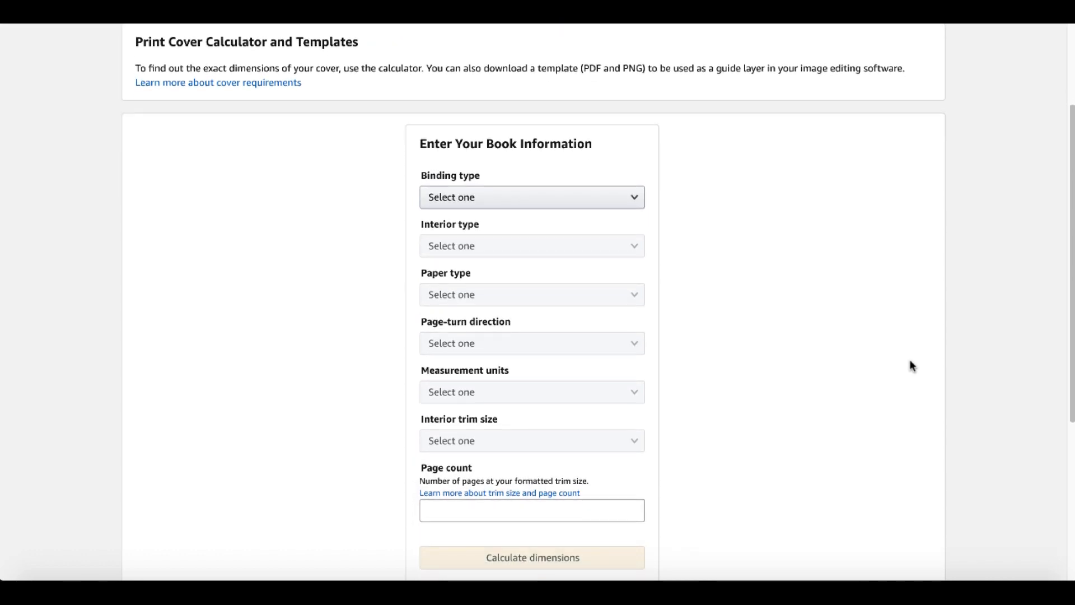
click(631, 204)
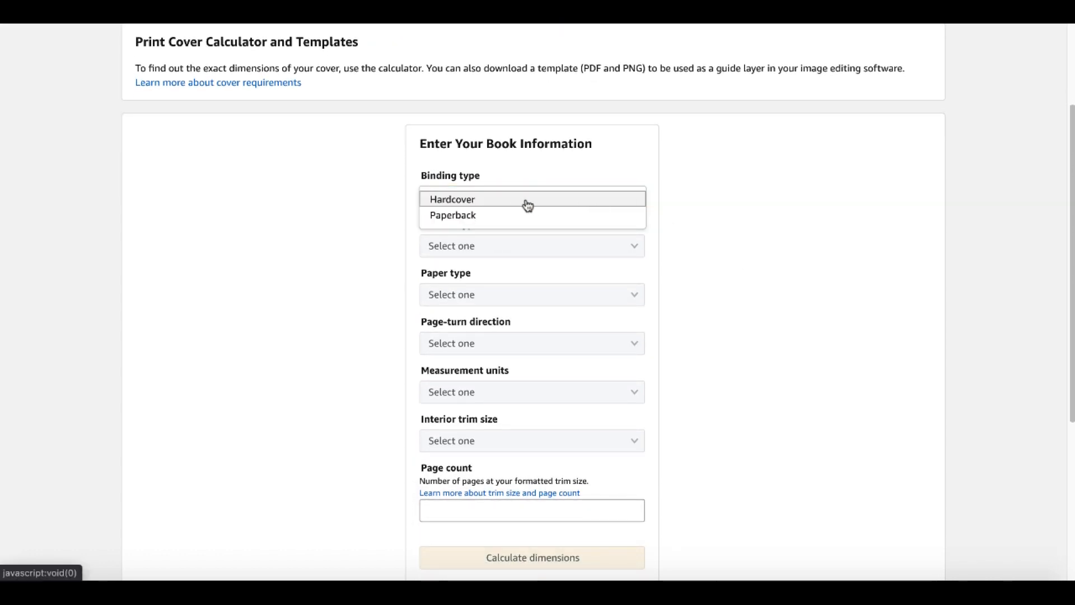
click(488, 202)
click(532, 249)
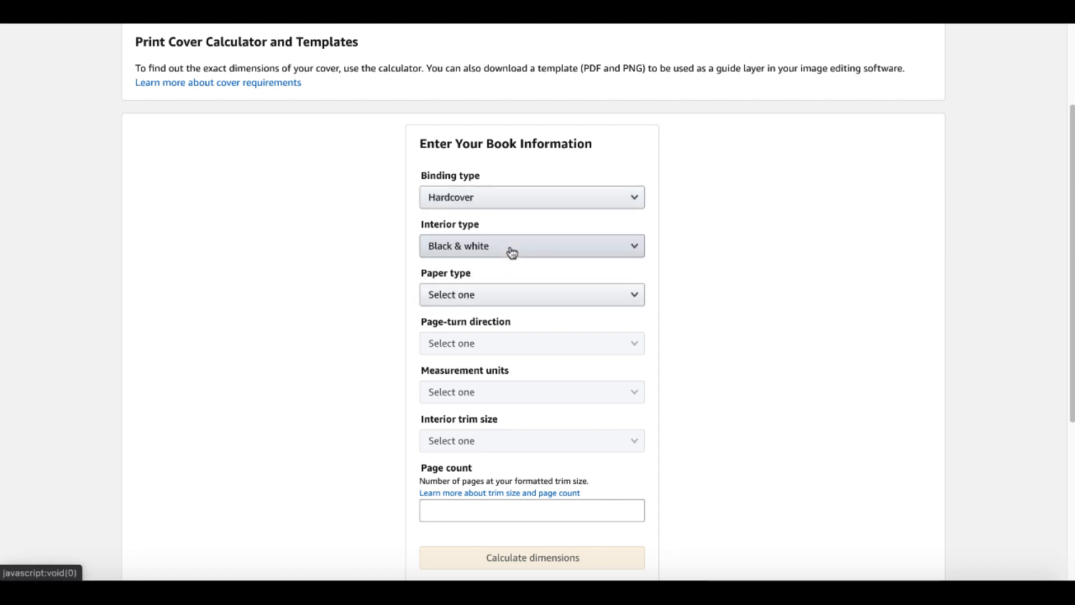
click(512, 295)
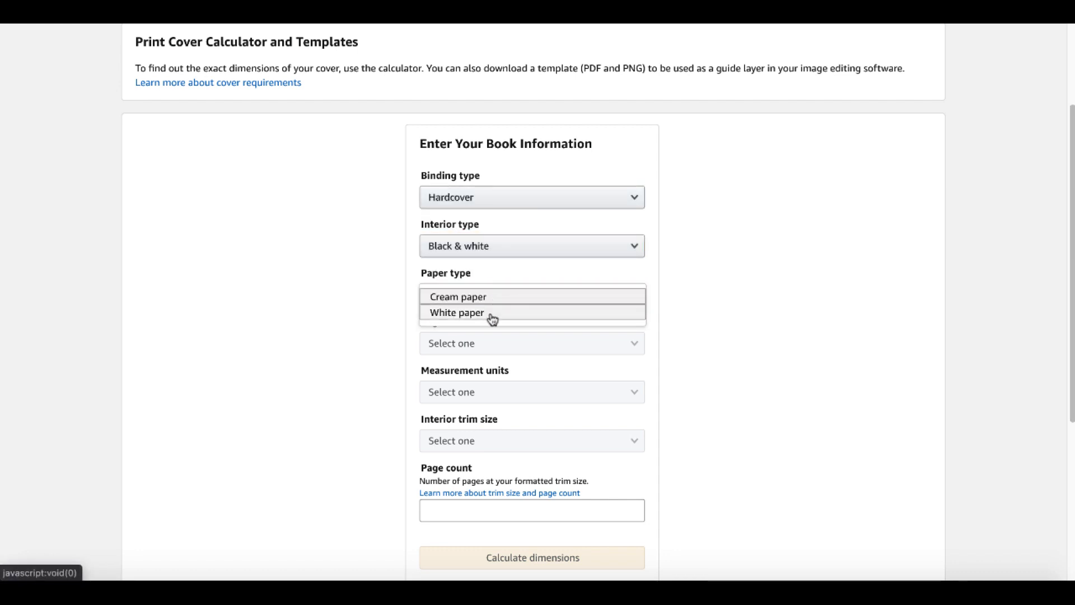
click(491, 315)
Set Left to Right page turn, Inches, 6 x 9 in trim size and get ready to enter 103 pages
click(505, 346)
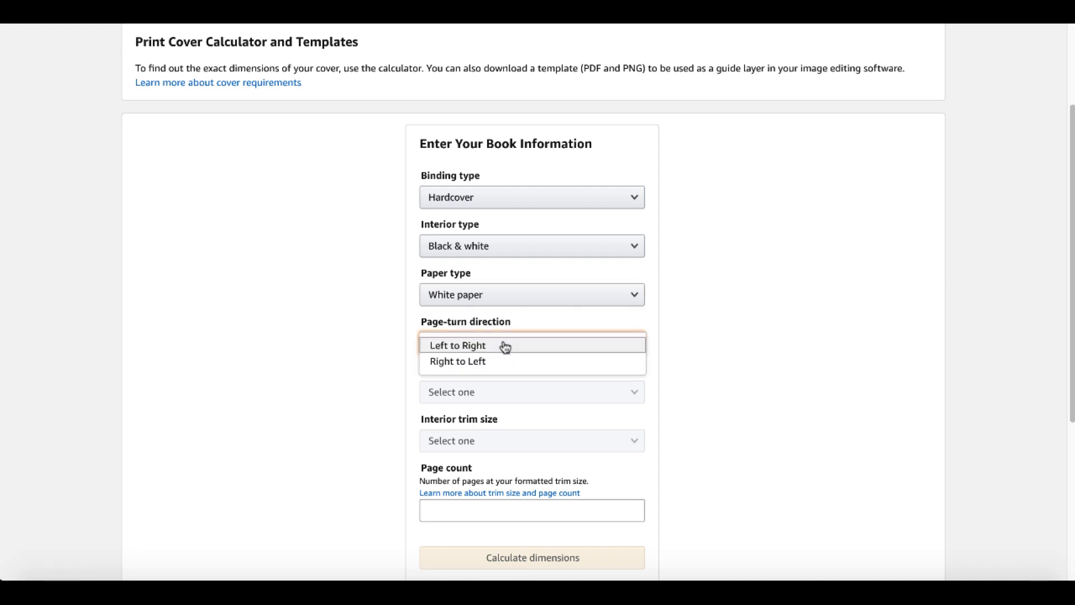
click(492, 345)
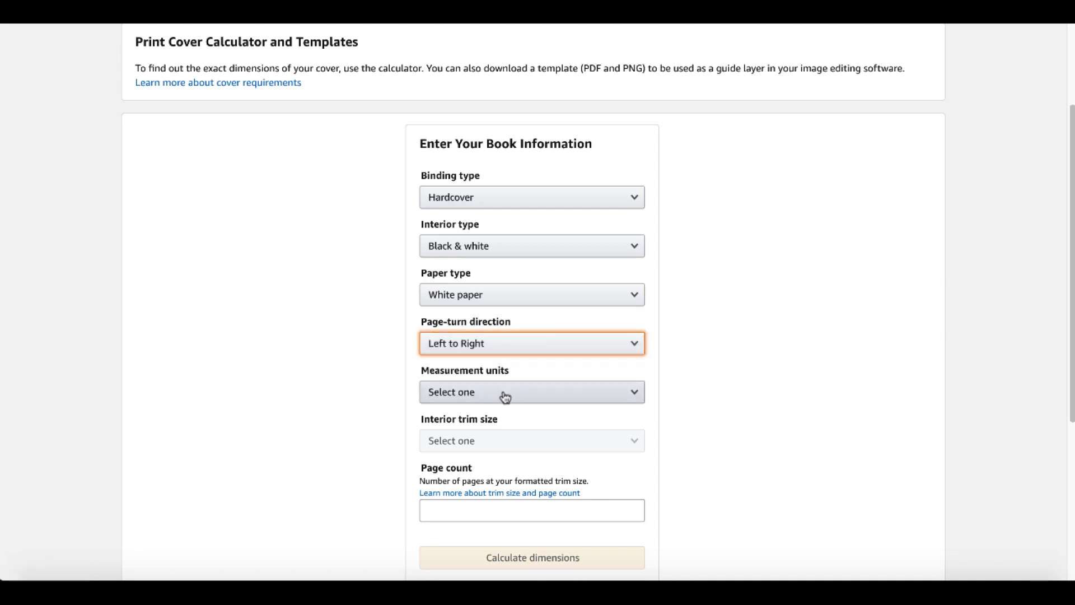
click(501, 395)
click(489, 397)
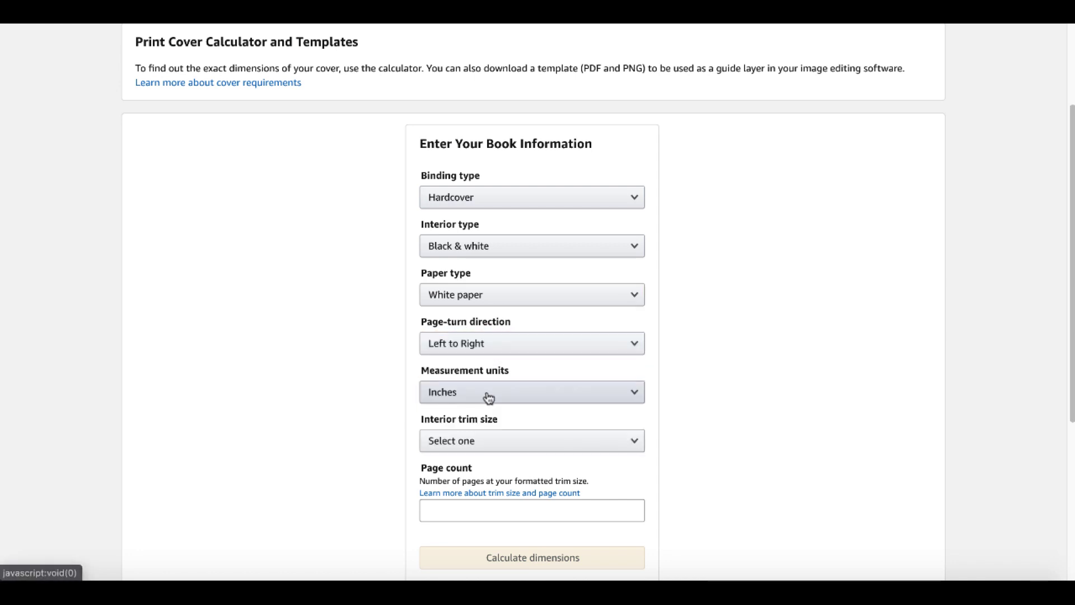
click(507, 442)
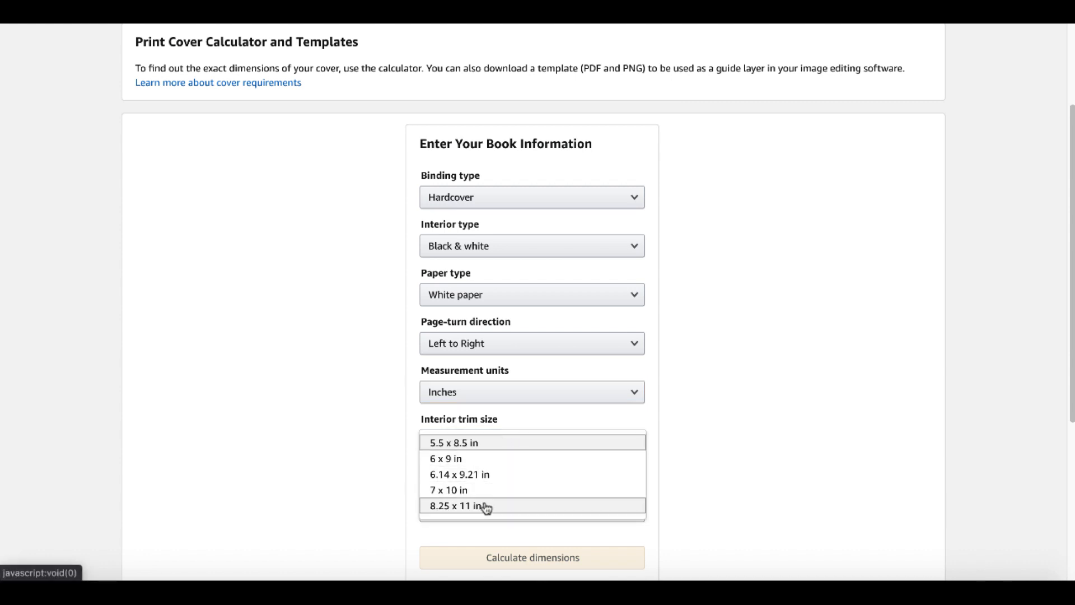
click(476, 461)
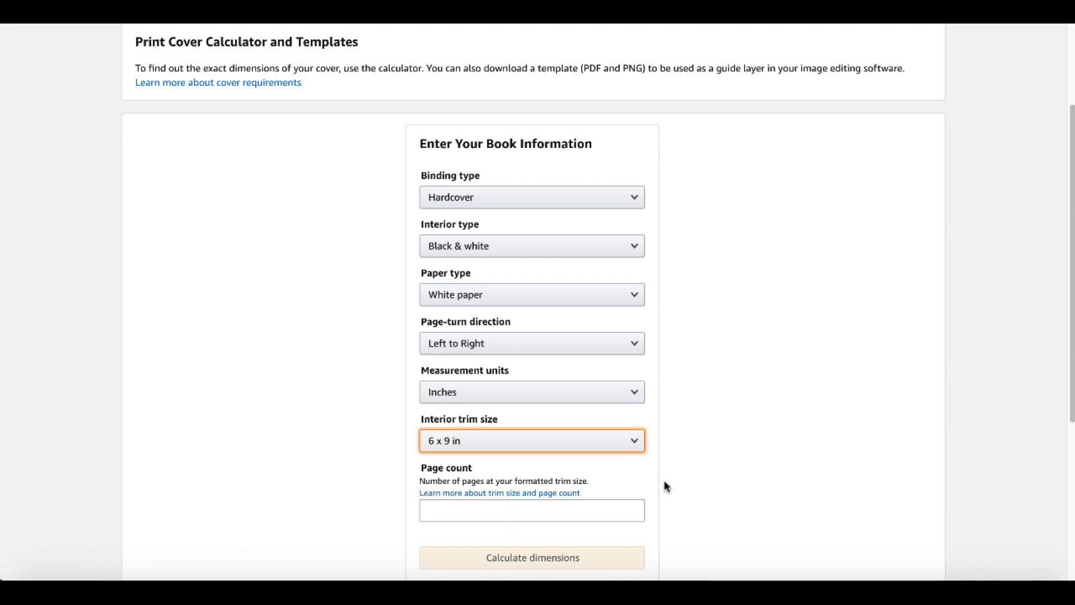
click(498, 511)
text(10)
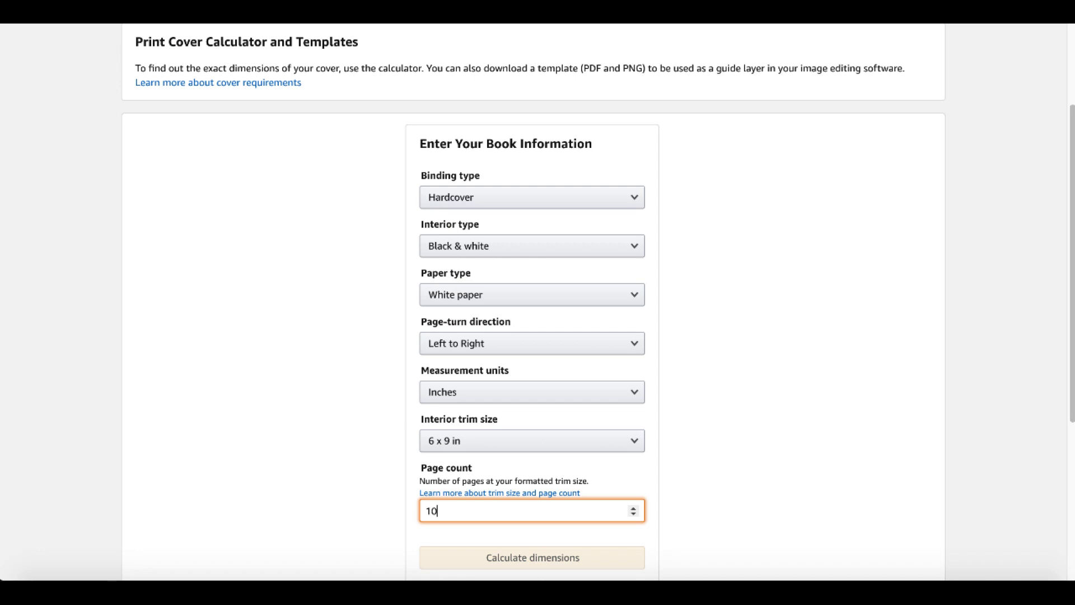
text(3)
scroll(596, 451, down, 1)
Calculate the cover dimensions for the 103-page hardcover
click(595, 454)
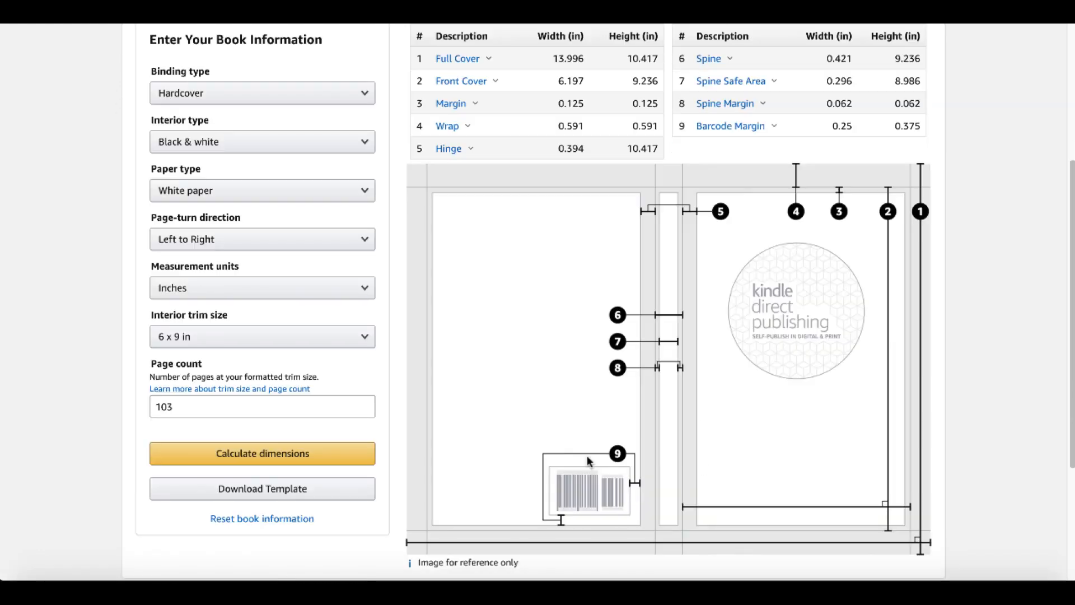
scroll(991, 368, up, 1)
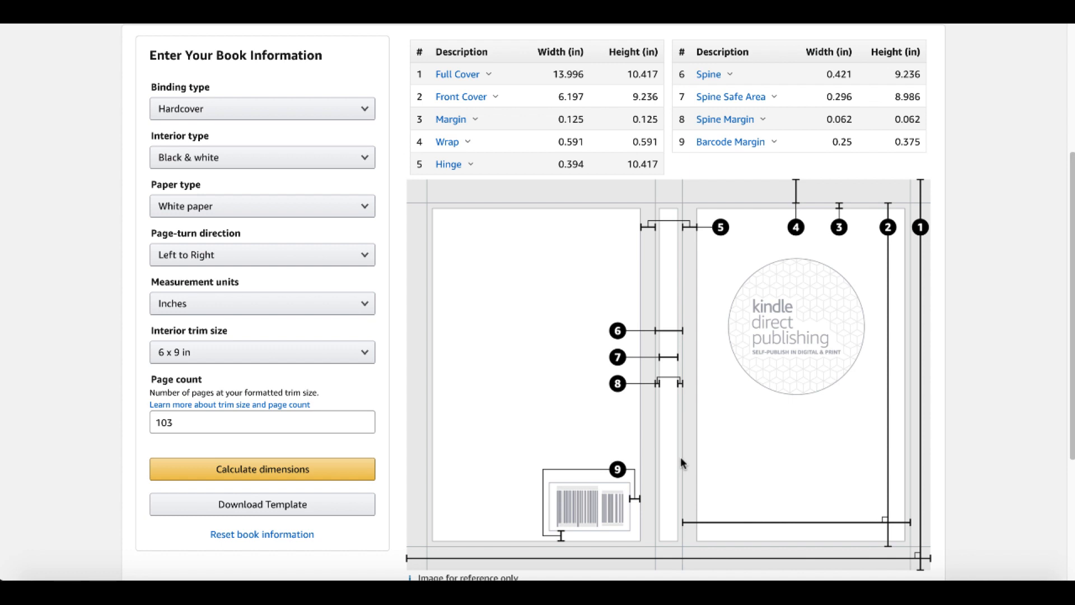
Download the case laminate cover template zip and reveal it in Finder
click(296, 507)
click(159, 558)
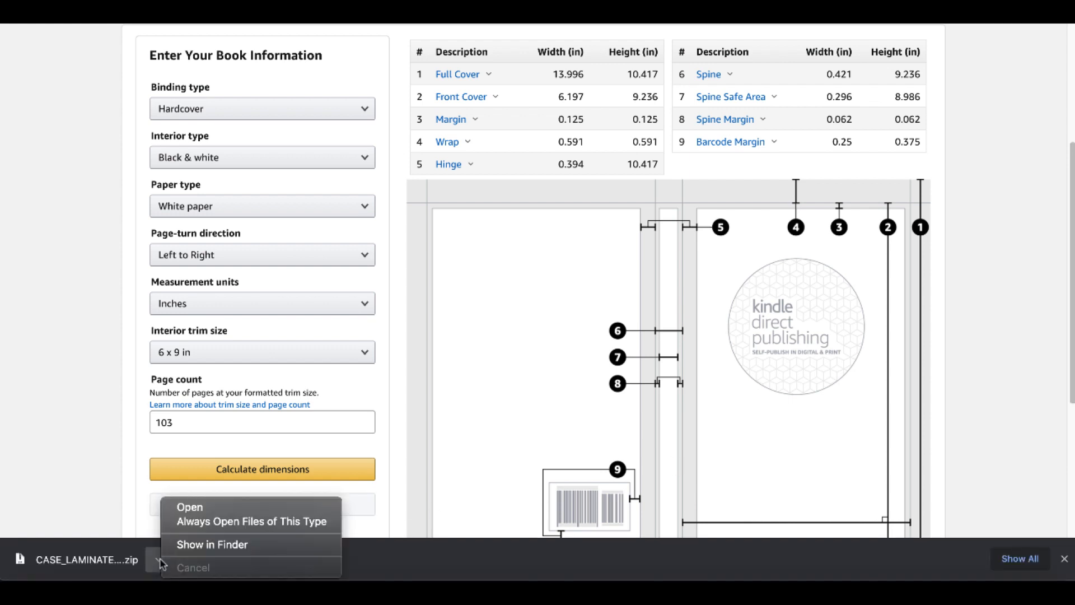
click(236, 504)
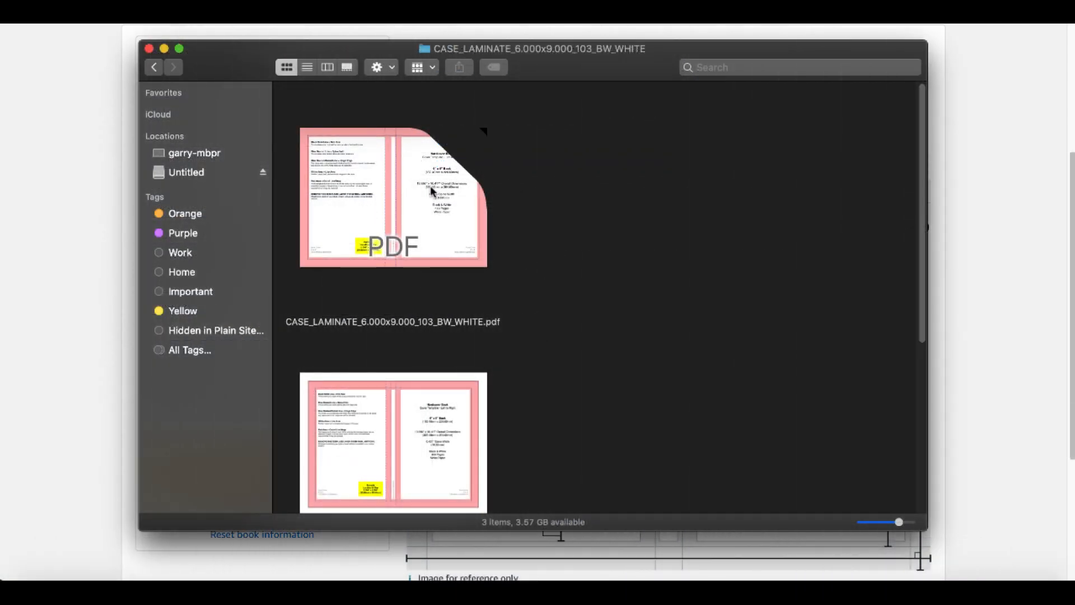
scroll(531, 278, down, 2)
scroll(528, 278, down, 2)
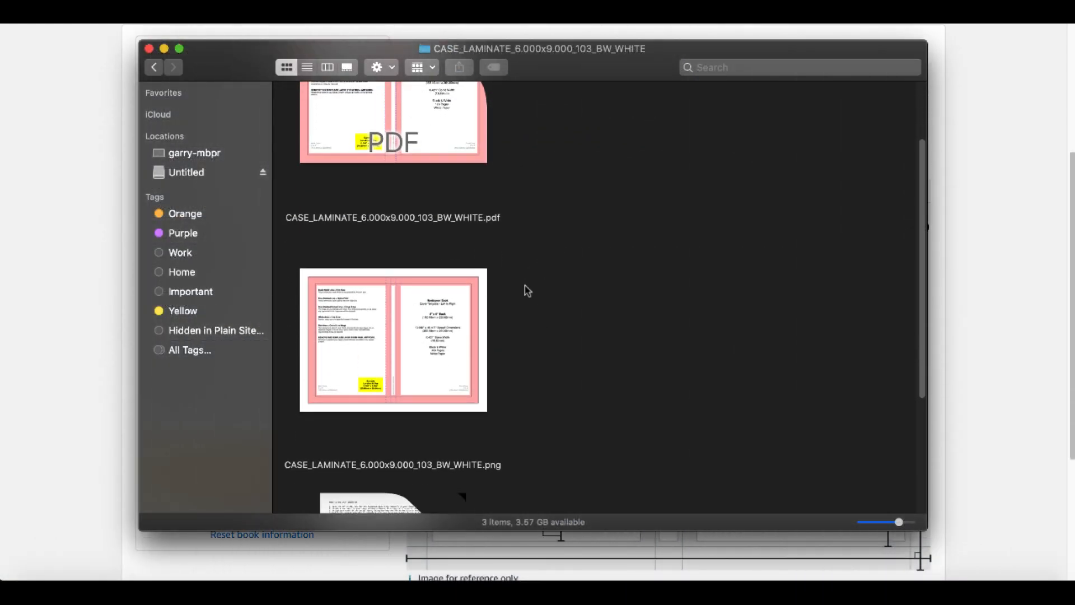
scroll(516, 311, down, 3)
scroll(507, 333, down, 3)
scroll(506, 334, up, 5)
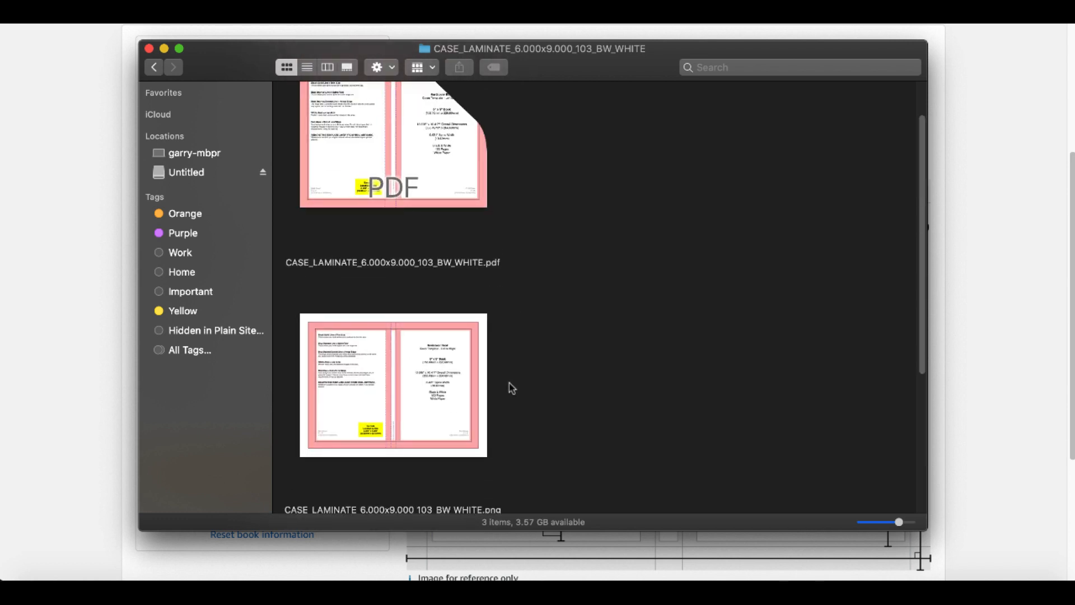
scroll(509, 384, up, 2)
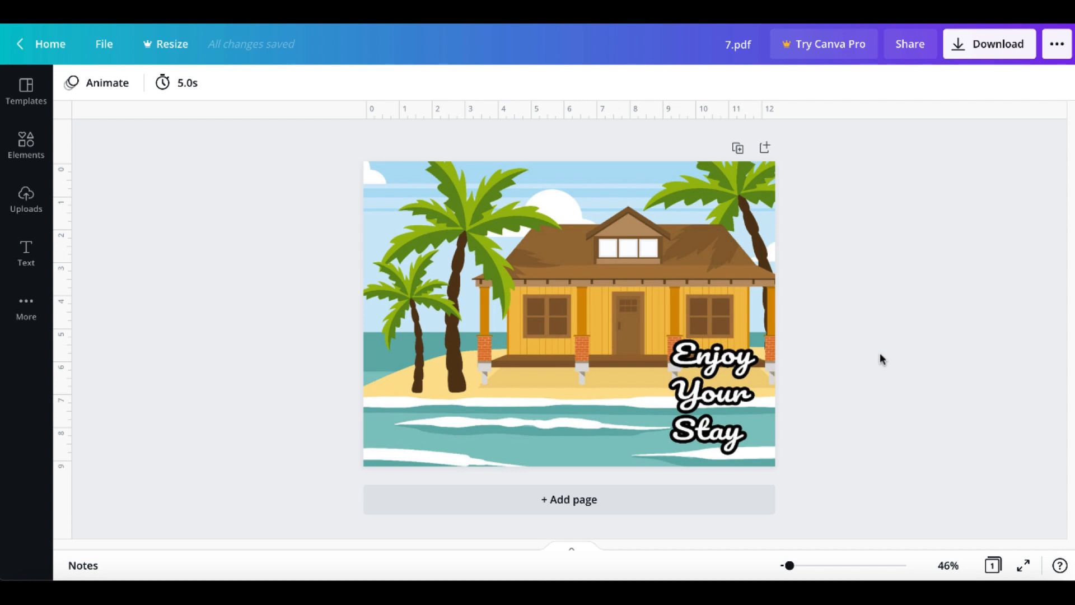
click(175, 52)
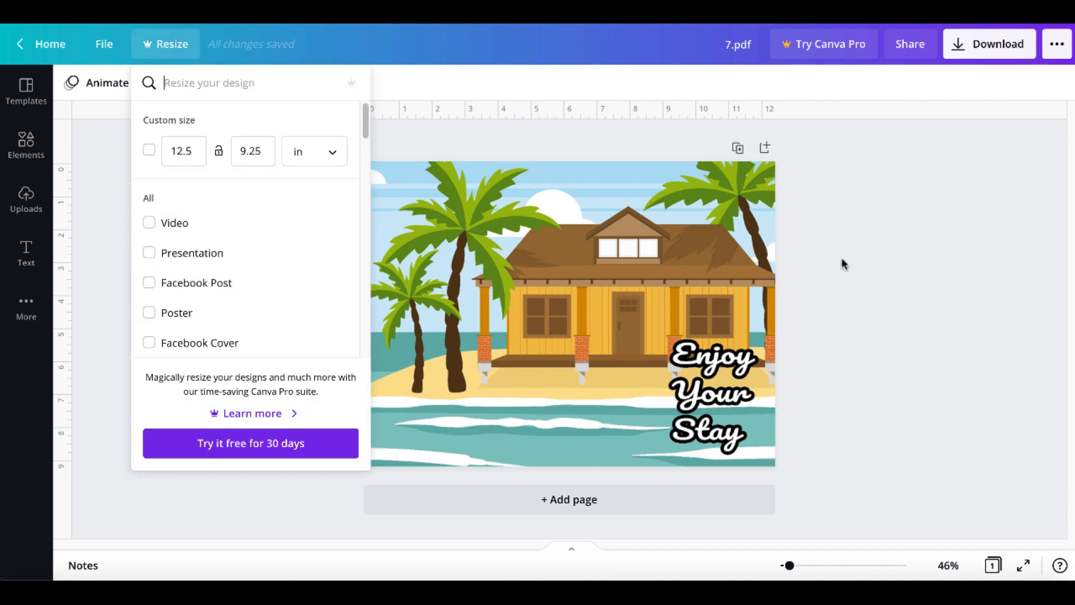
click(871, 274)
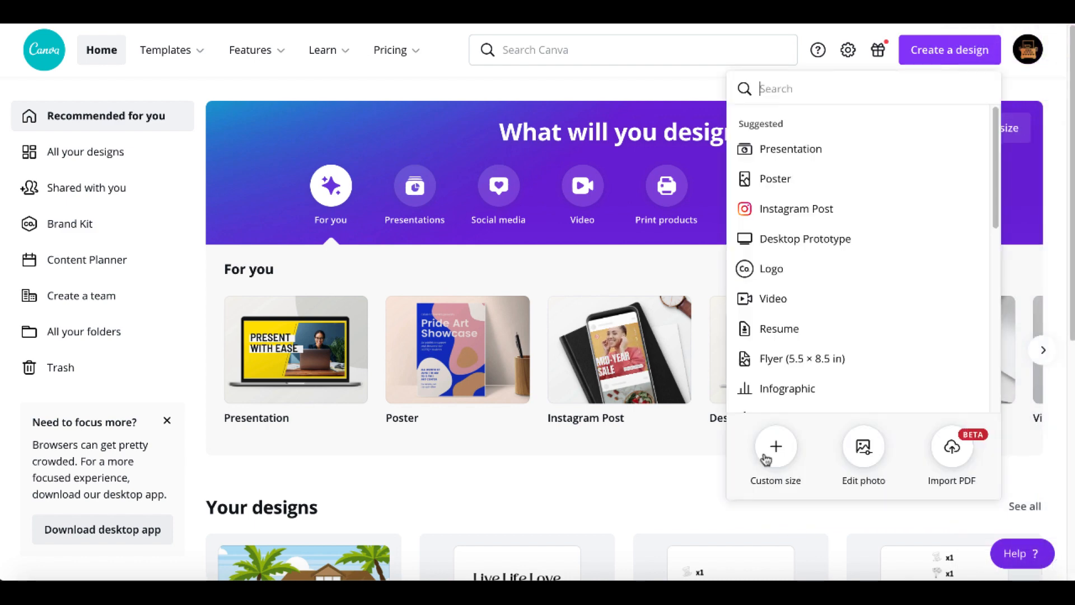
Create a new custom Canva design sized 13.996 × 10.417 in
click(777, 446)
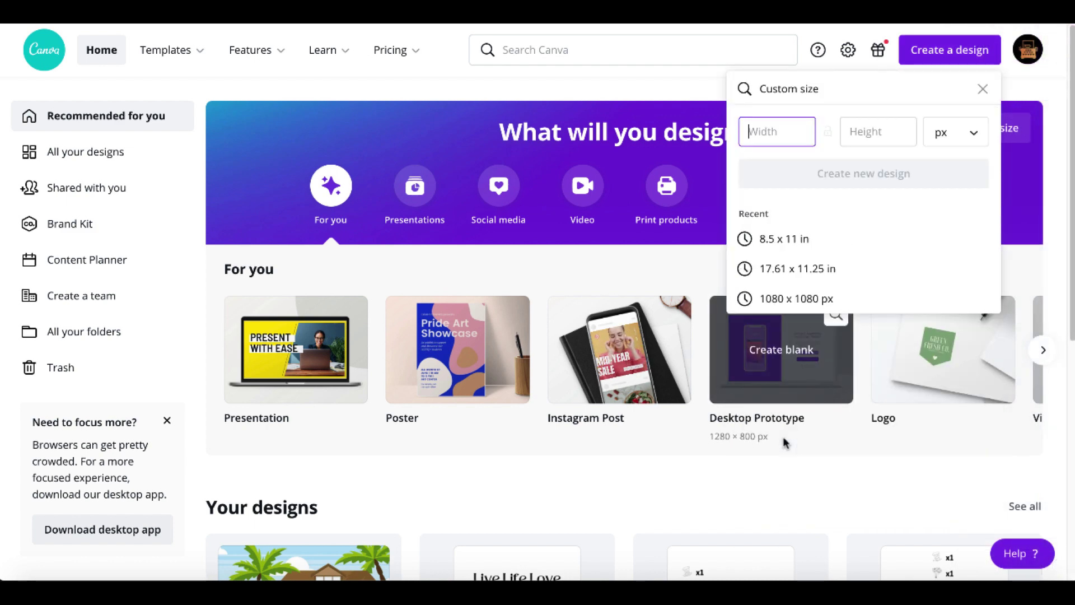
click(964, 137)
click(960, 163)
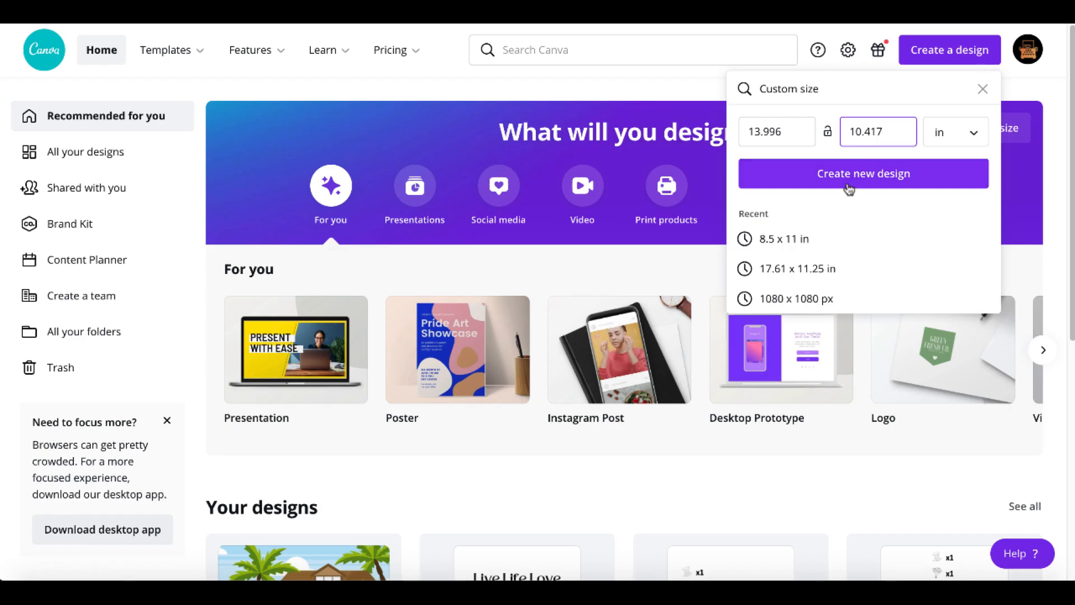
click(846, 182)
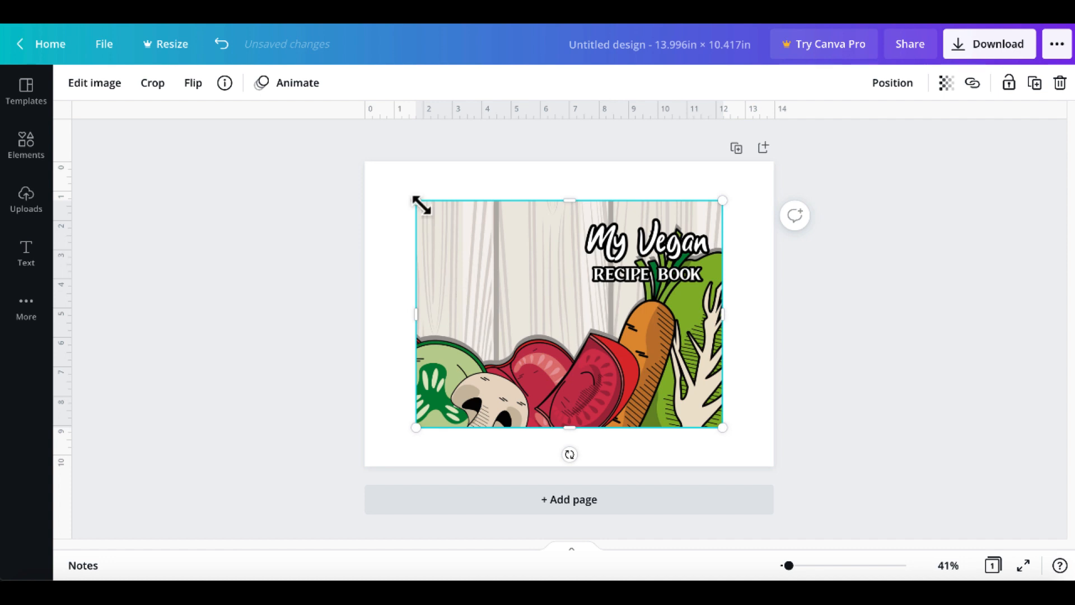
Resize the vegetable cover artwork until it fills the whole page
drag(416, 201, 360, 167)
drag(723, 428, 773, 464)
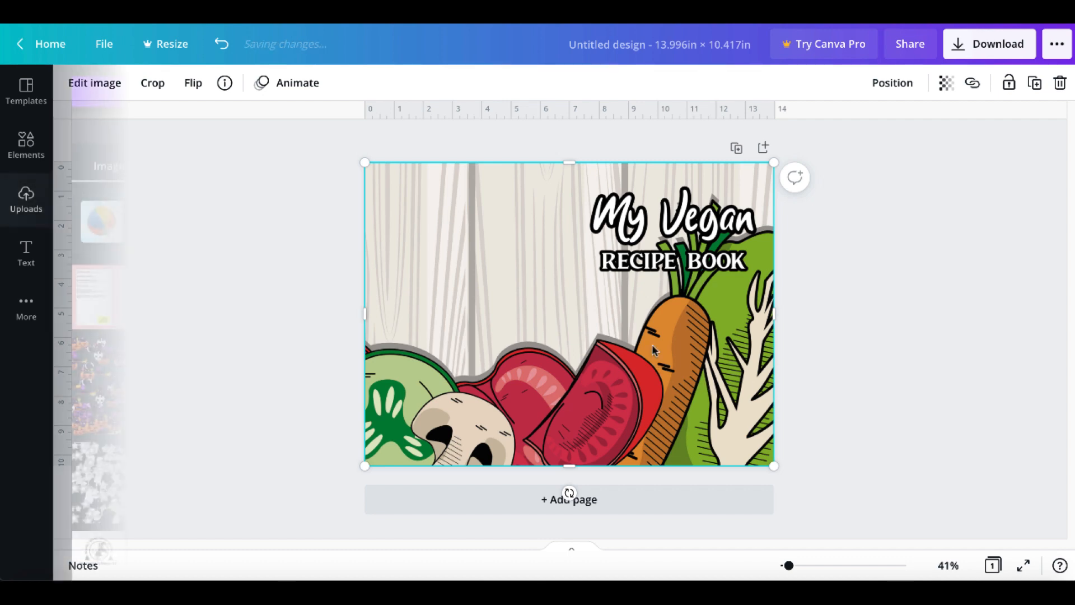
Place the hardcover cover template over the artwork and stretch it to the full page
click(129, 306)
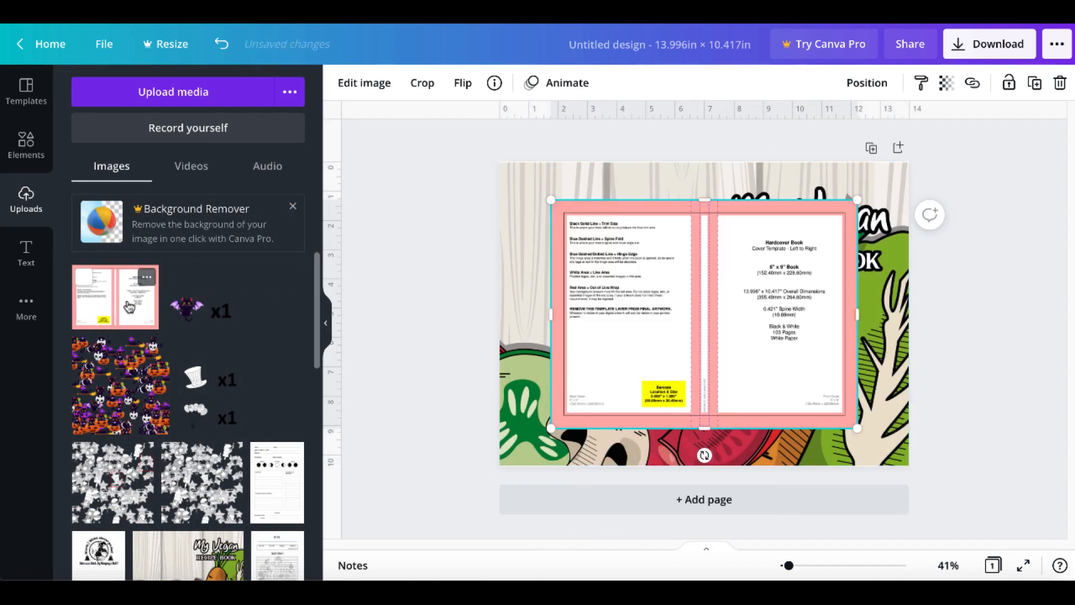
drag(552, 202, 500, 163)
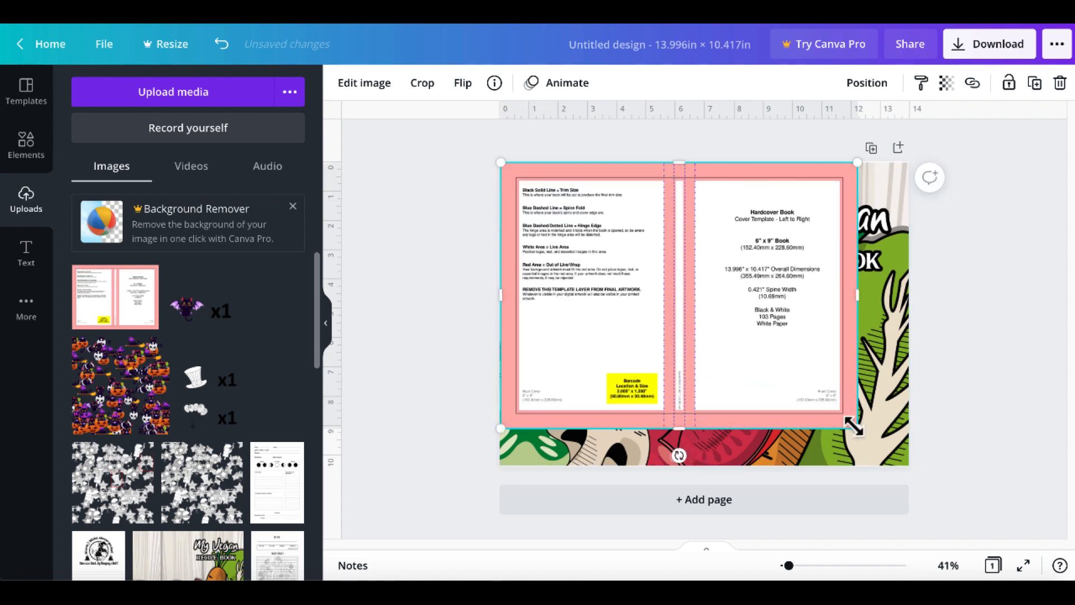
drag(857, 429, 901, 464)
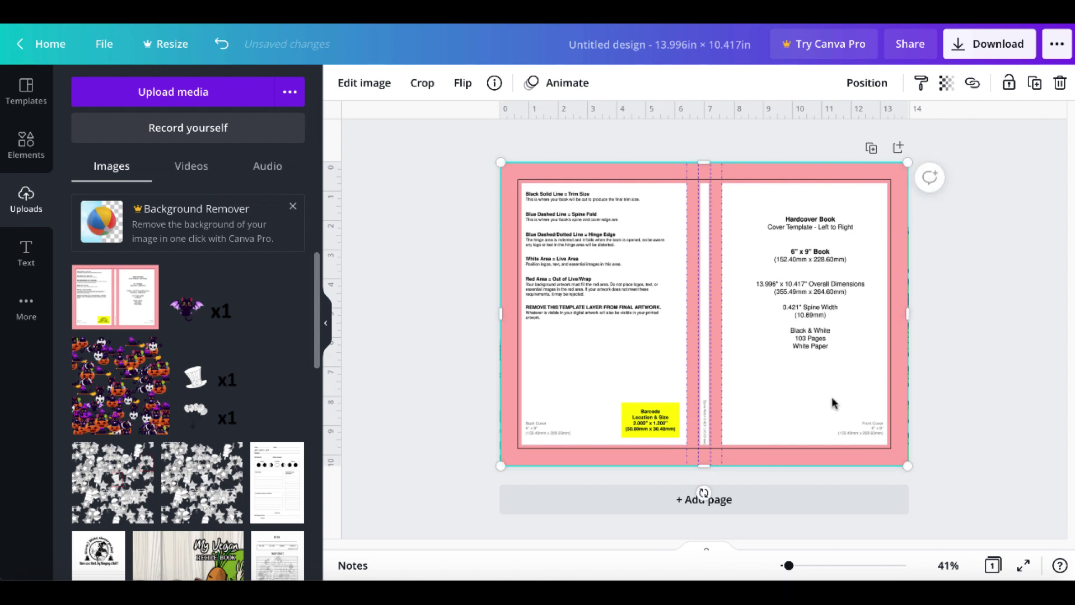
Set the template's transparency to about 58 so the design shows beneath
click(946, 82)
drag(895, 129, 853, 132)
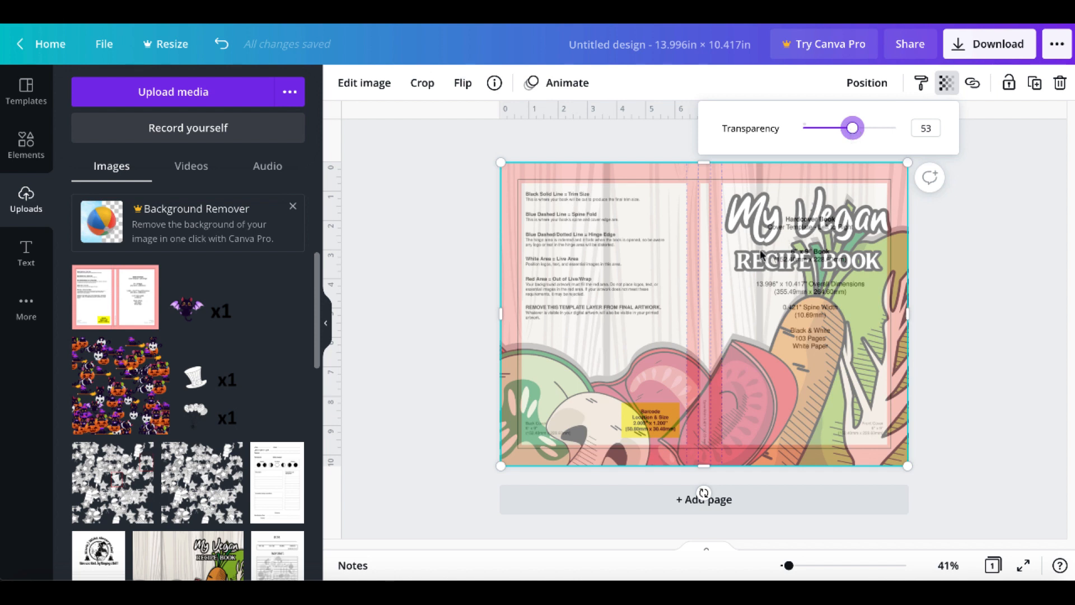
mouse_move(852, 129)
mouse_down()
mouse_move(834, 129)
mouse_move(857, 129)
mouse_up()
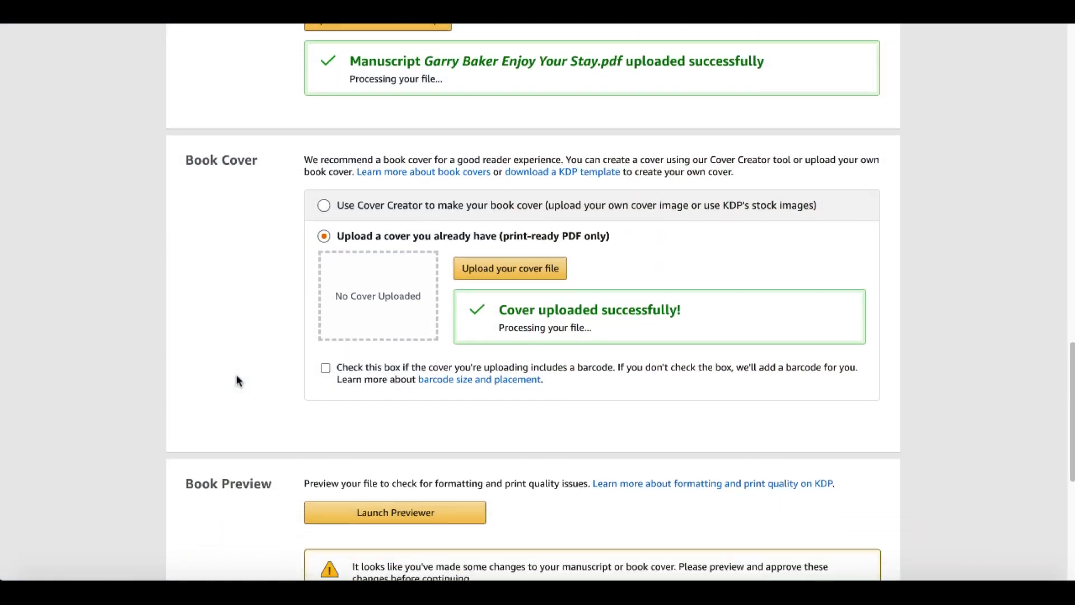
scroll(236, 381, down, 2)
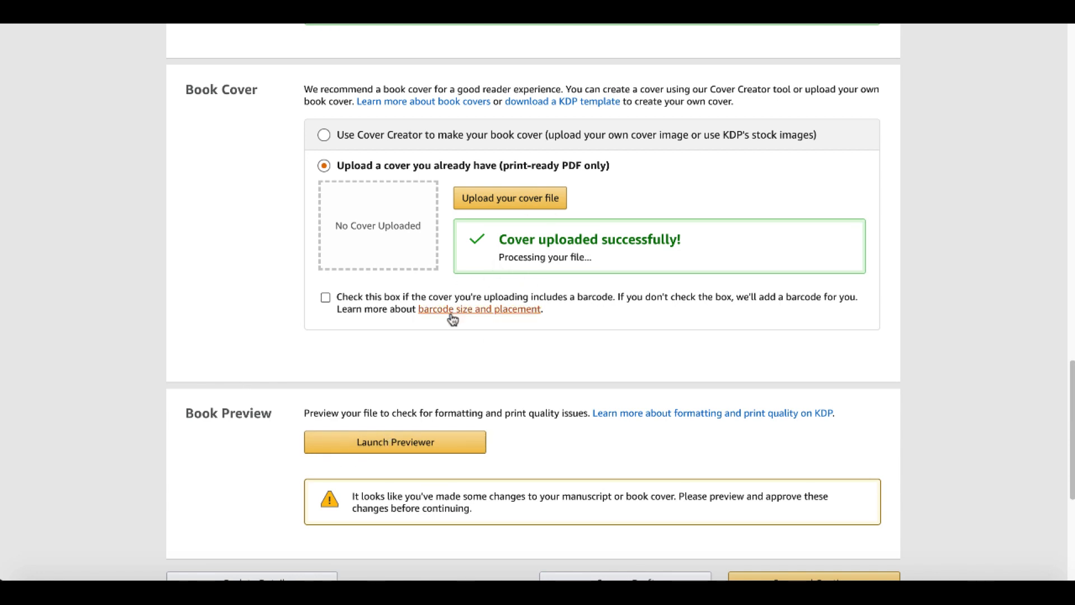
Launch the print previewer for the uploaded manuscript and cover
click(388, 443)
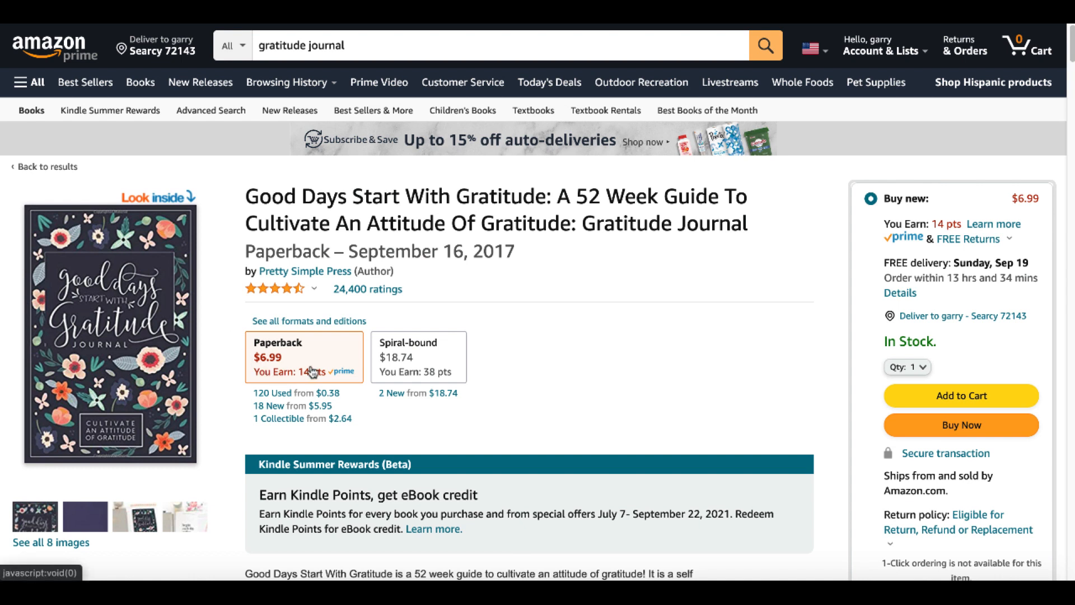
Switch the gratitude journal listing to its Spiral-bound edition swatch
click(451, 365)
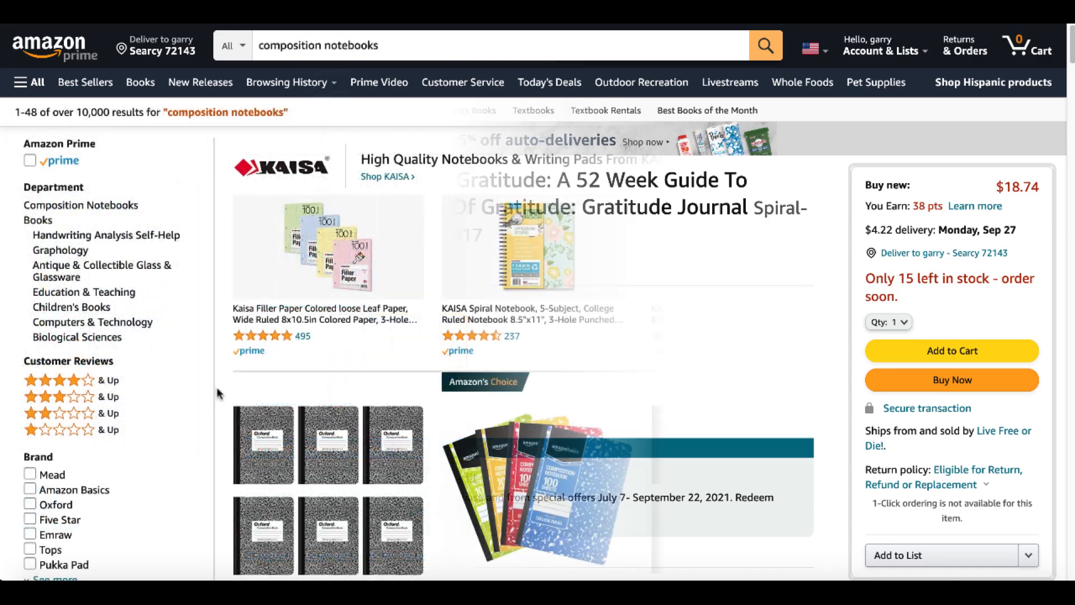
scroll(216, 393, down, 1)
scroll(216, 393, down, 3)
scroll(216, 393, down, 4)
scroll(217, 393, down, 2)
scroll(217, 393, down, 2)
scroll(217, 393, down, 5)
scroll(217, 393, down, 1)
scroll(217, 394, down, 3)
scroll(216, 393, down, 1)
scroll(217, 394, down, 4)
scroll(218, 393, down, 1)
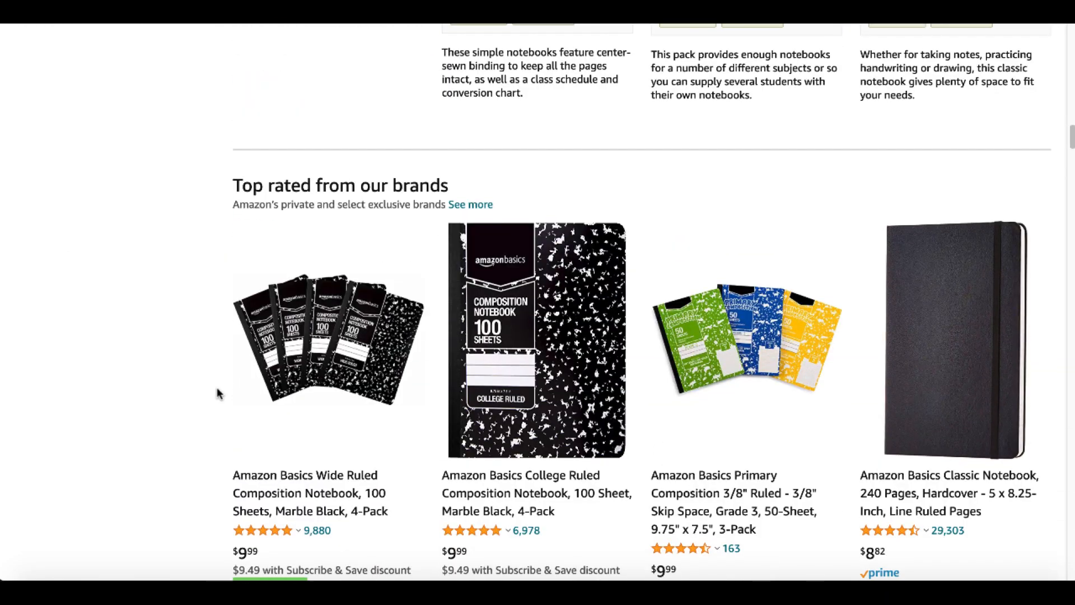
scroll(217, 393, down, 1)
scroll(217, 393, down, 3)
scroll(217, 393, down, 3)
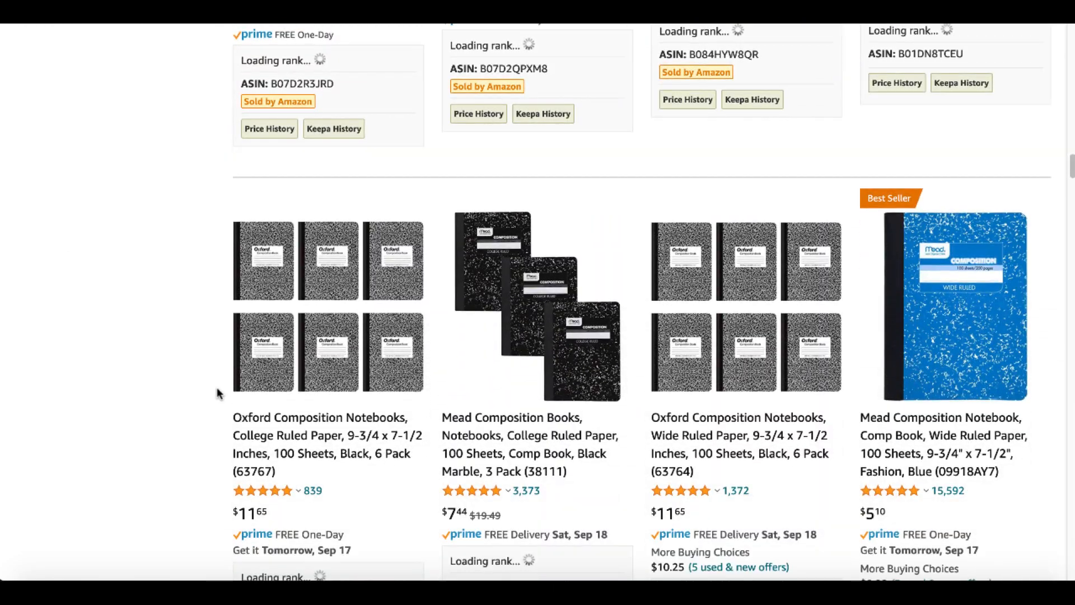
scroll(218, 393, down, 2)
scroll(217, 393, down, 3)
scroll(217, 393, down, 1)
scroll(217, 393, down, 1)
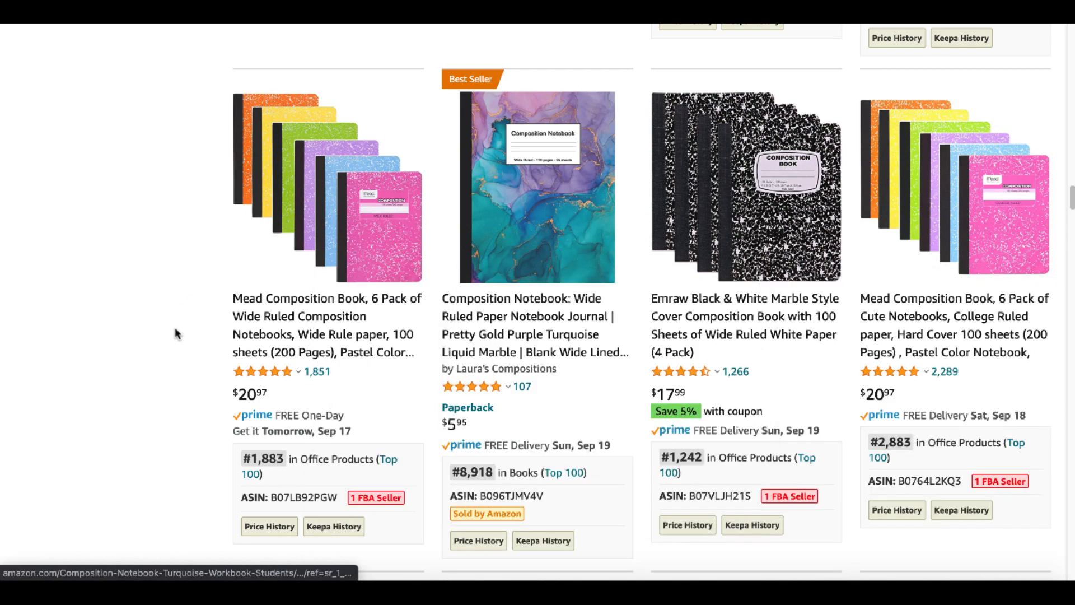
scroll(192, 391, down, 3)
scroll(191, 394, up, 5)
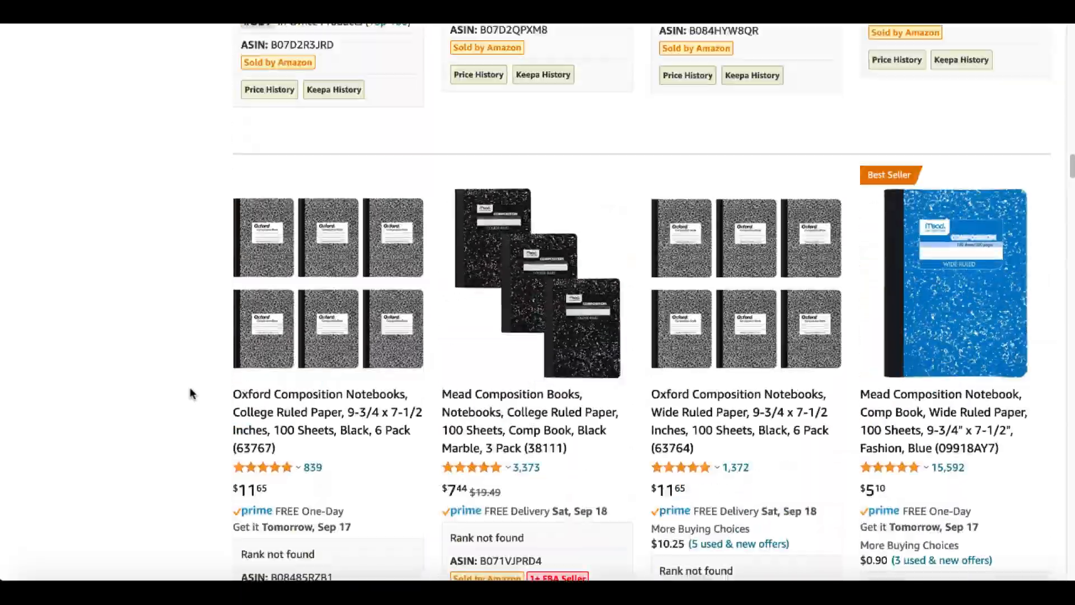
scroll(192, 393, up, 5)
scroll(191, 393, up, 5)
scroll(191, 393, up, 3)
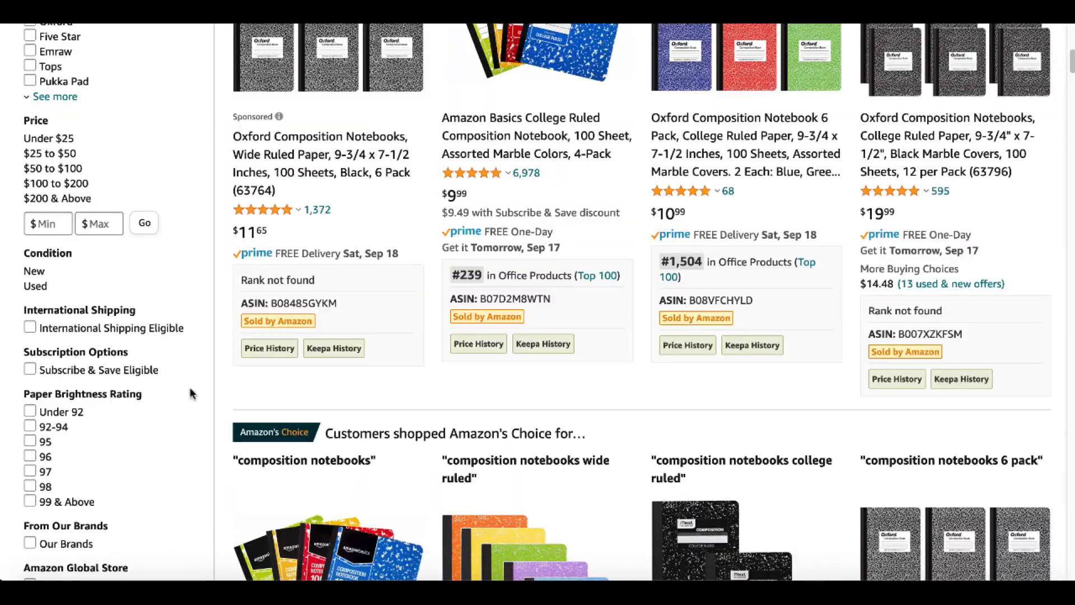
scroll(189, 393, up, 5)
scroll(191, 395, up, 1)
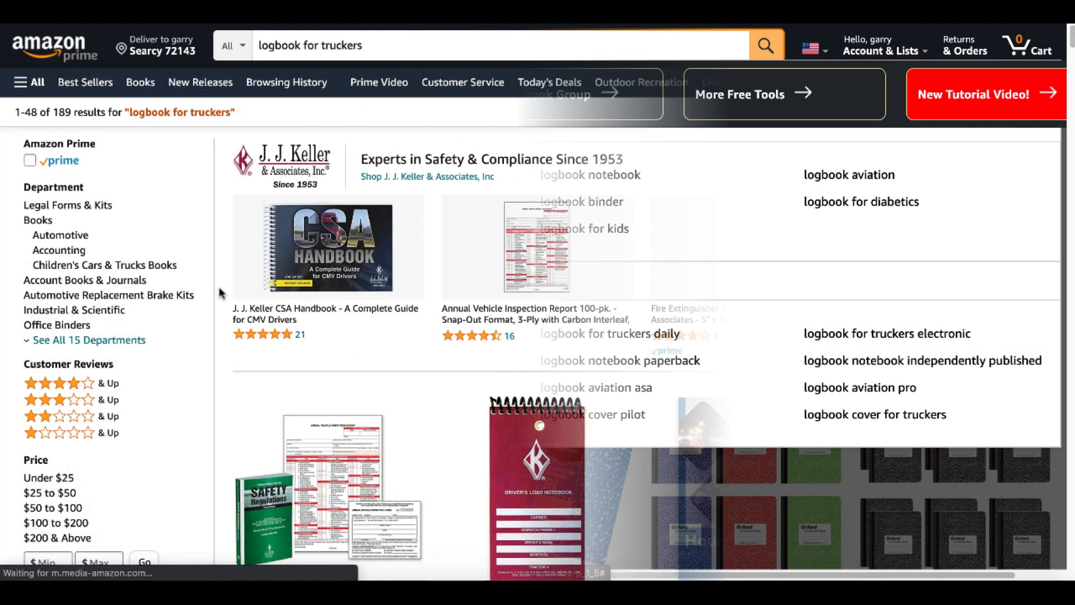
scroll(219, 292, down, 2)
scroll(220, 293, down, 2)
scroll(219, 292, down, 2)
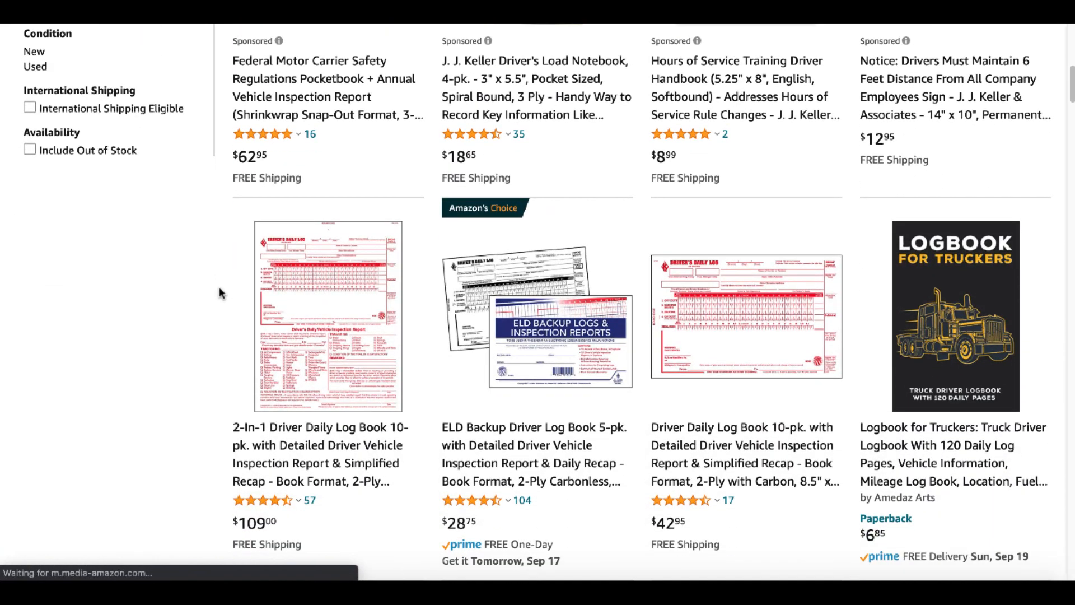
scroll(219, 292, down, 1)
scroll(220, 292, down, 1)
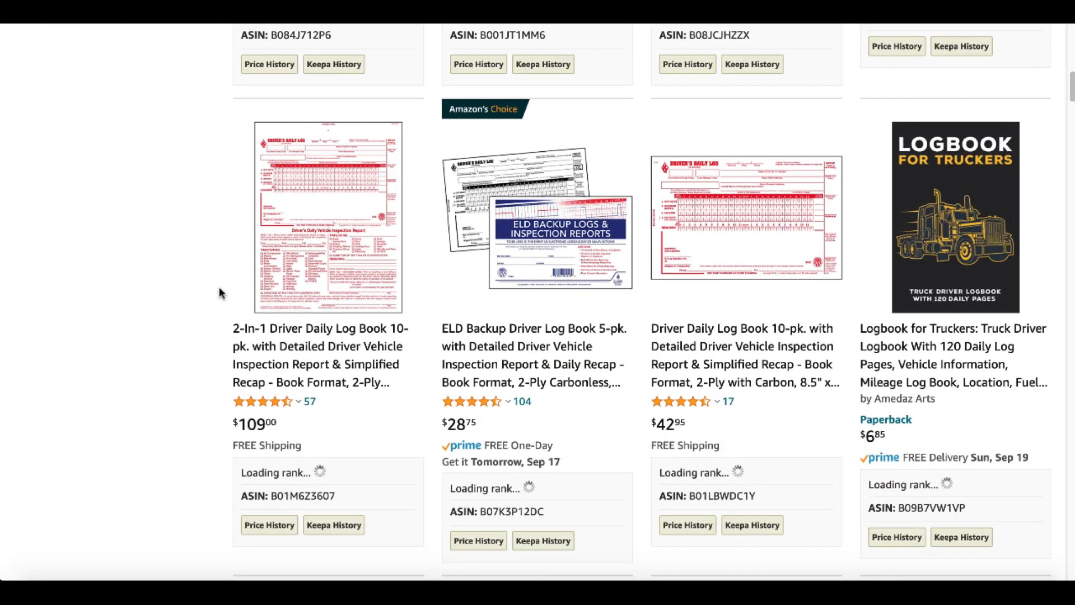
scroll(219, 293, down, 1)
scroll(219, 293, down, 1)
scroll(220, 293, down, 3)
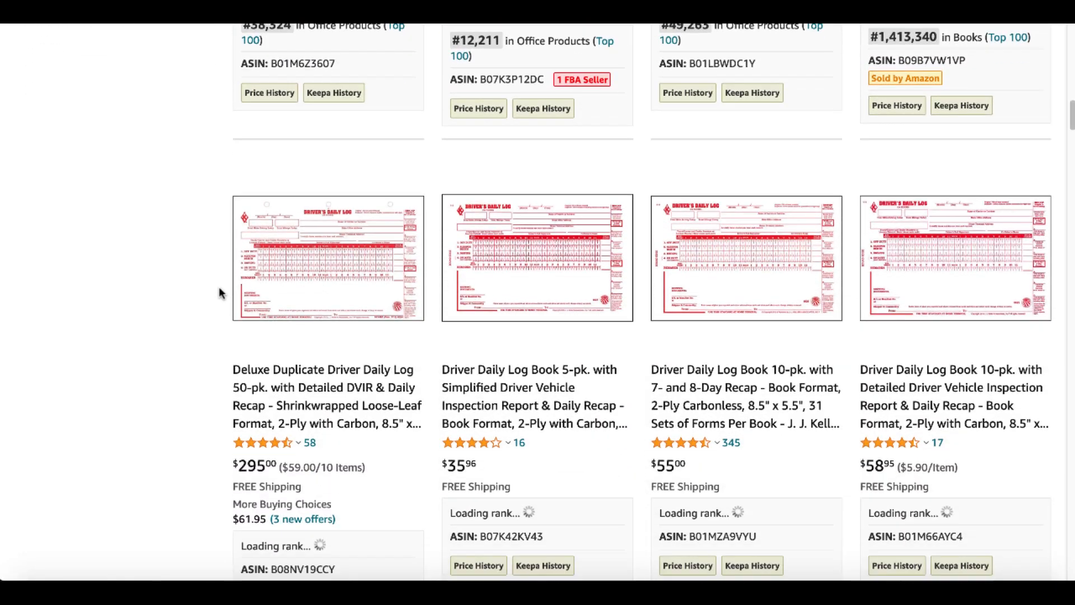
scroll(219, 292, down, 4)
scroll(219, 293, down, 2)
scroll(220, 293, down, 1)
scroll(219, 293, down, 1)
scroll(220, 292, down, 3)
scroll(219, 292, down, 4)
scroll(219, 292, down, 1)
scroll(219, 292, down, 5)
scroll(219, 293, down, 3)
scroll(219, 293, down, 5)
scroll(219, 292, down, 3)
scroll(219, 293, down, 1)
scroll(219, 292, down, 2)
scroll(220, 293, down, 4)
scroll(220, 293, down, 3)
scroll(220, 293, up, 2)
scroll(219, 293, up, 4)
scroll(219, 292, up, 2)
scroll(219, 293, up, 4)
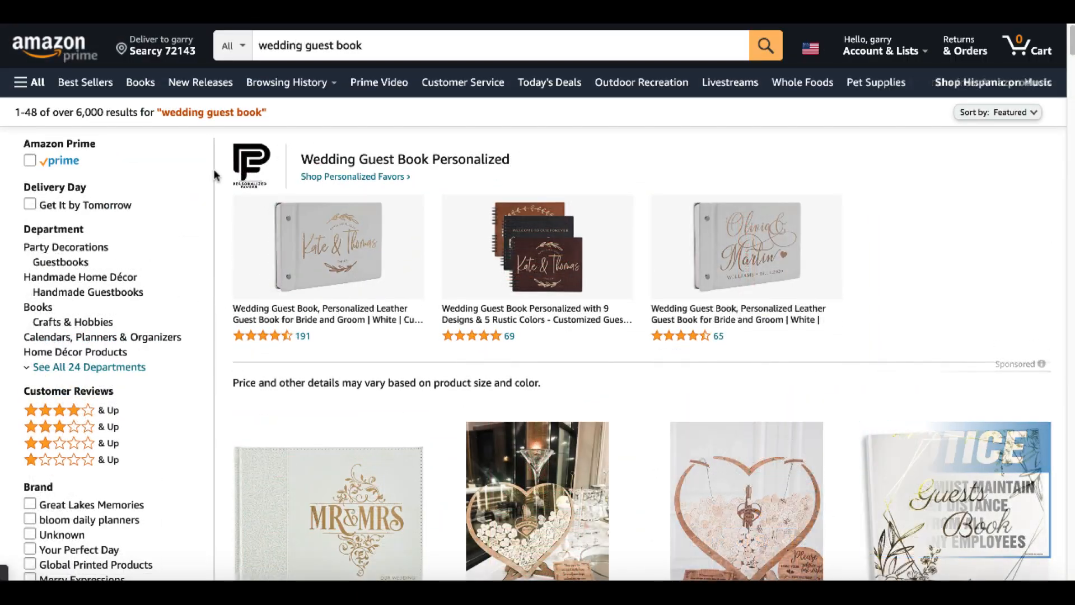
scroll(215, 175, down, 3)
scroll(215, 175, down, 2)
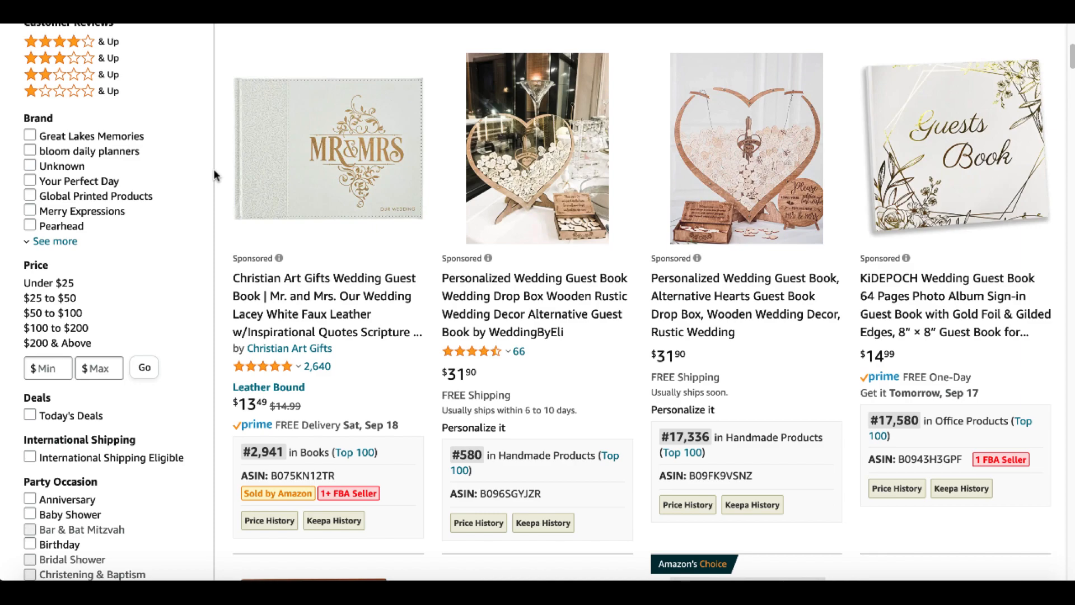
scroll(213, 176, down, 5)
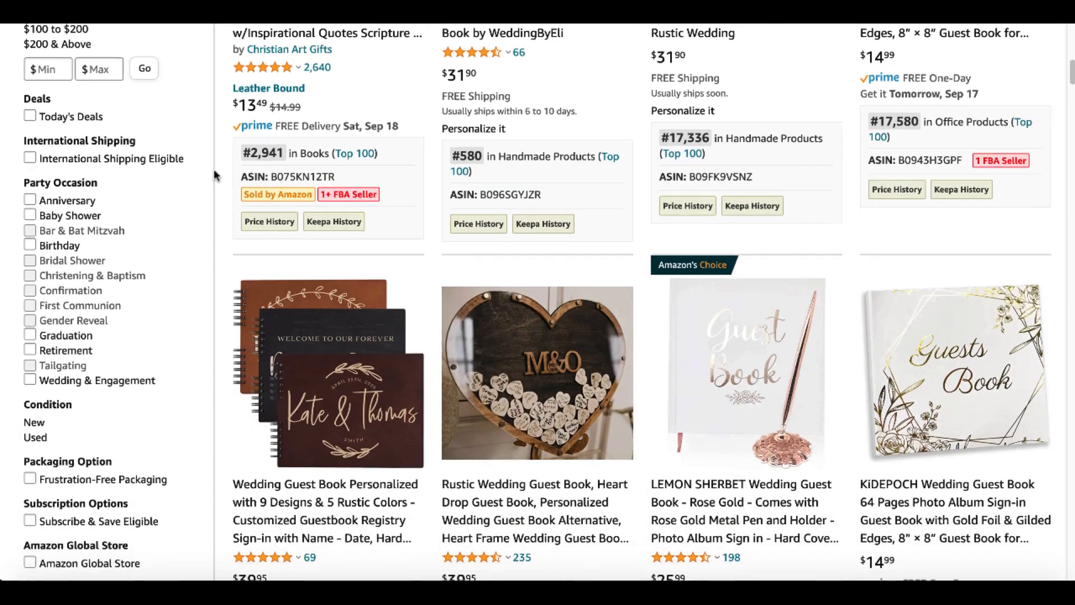
scroll(214, 175, down, 1)
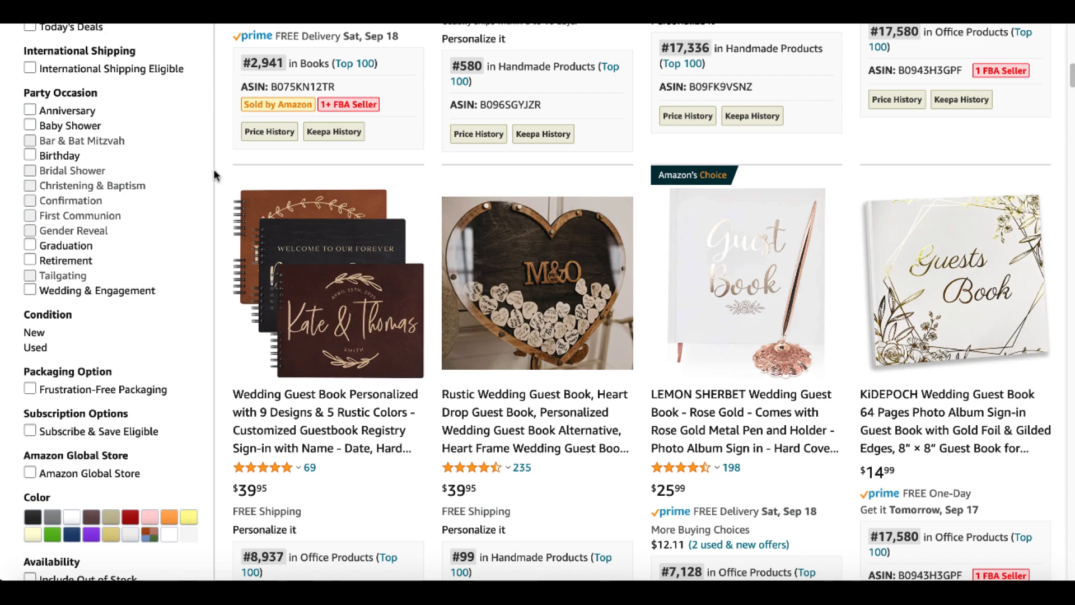
scroll(215, 175, down, 3)
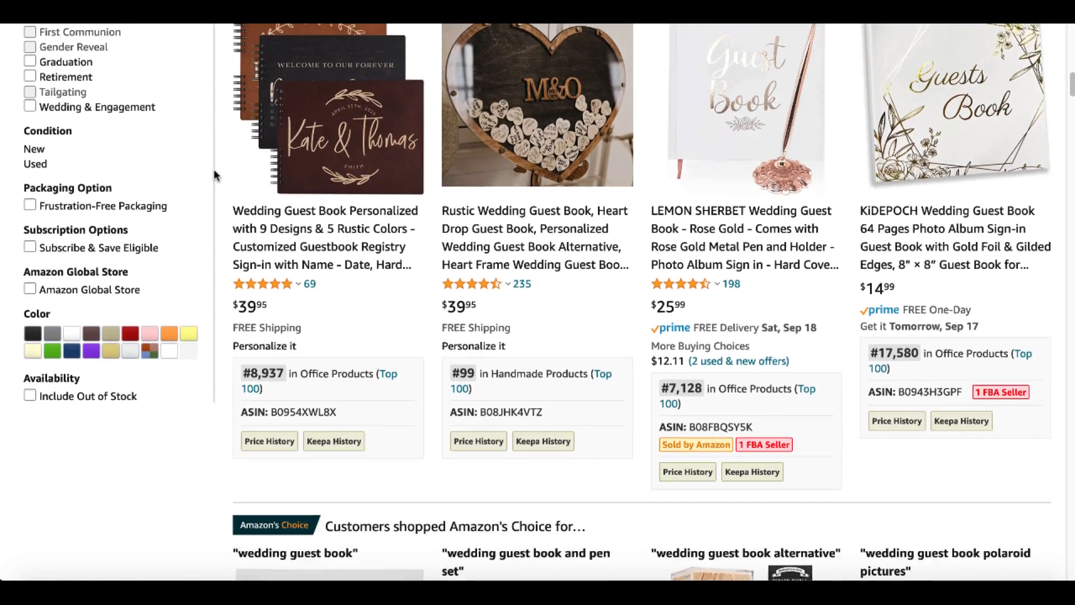
scroll(214, 174, down, 3)
scroll(214, 175, down, 1)
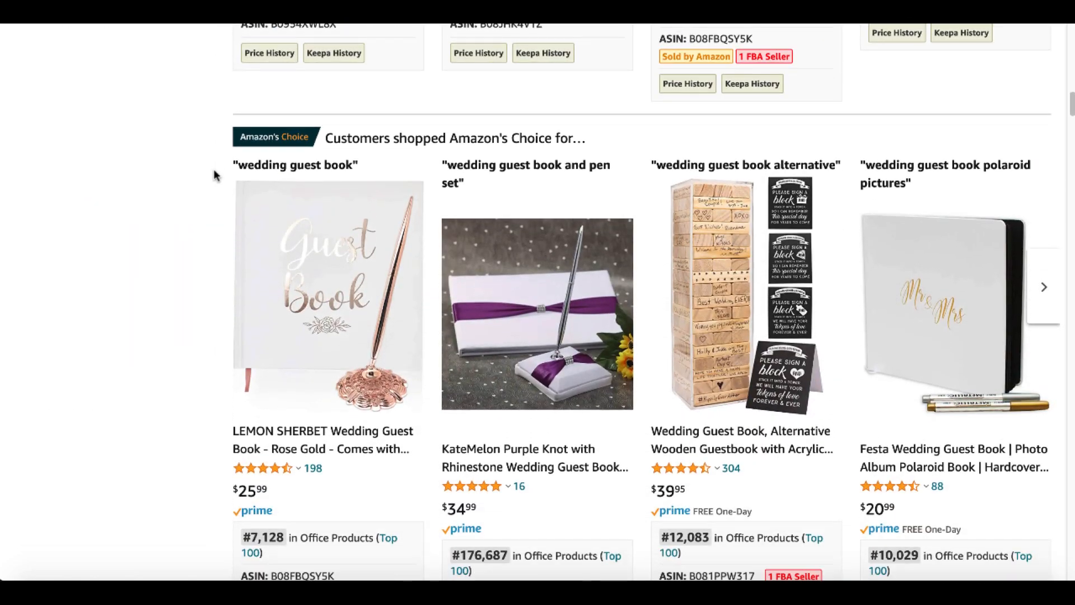
scroll(214, 175, down, 1)
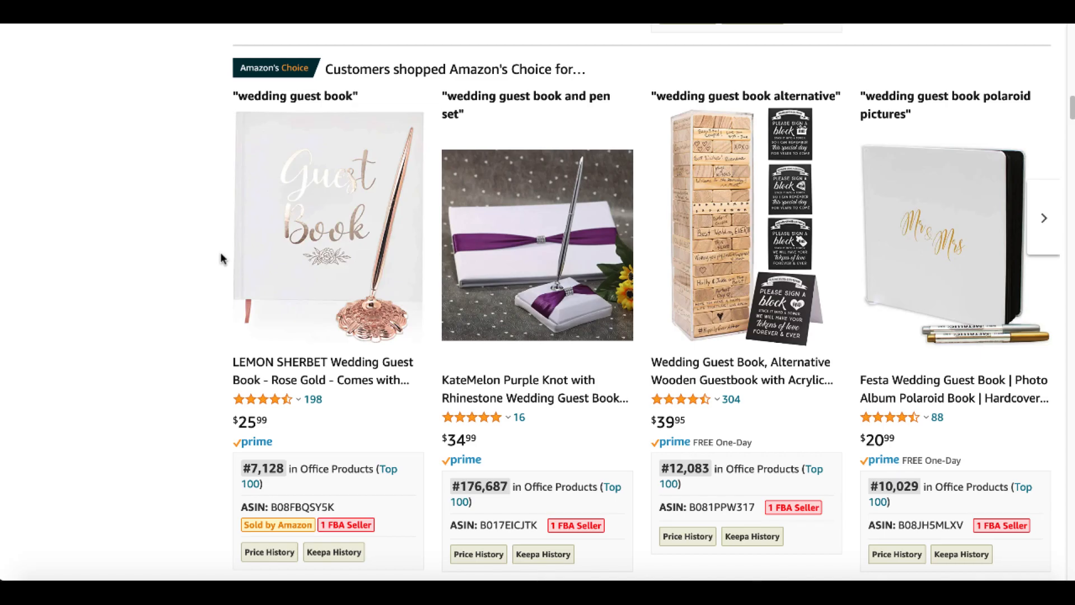
scroll(221, 258, up, 3)
scroll(222, 257, up, 4)
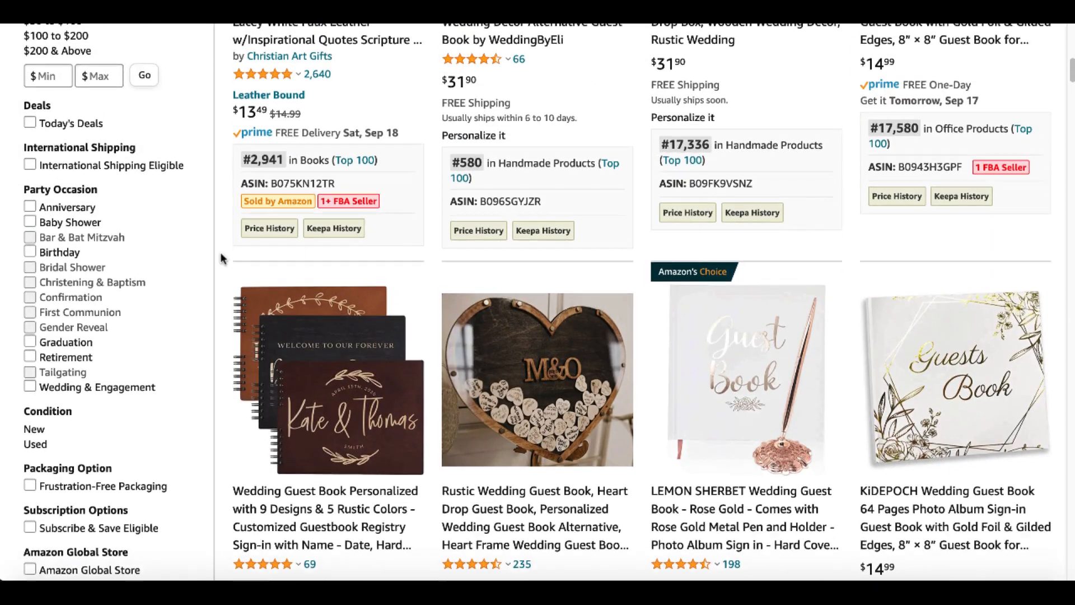
scroll(221, 253, up, 1)
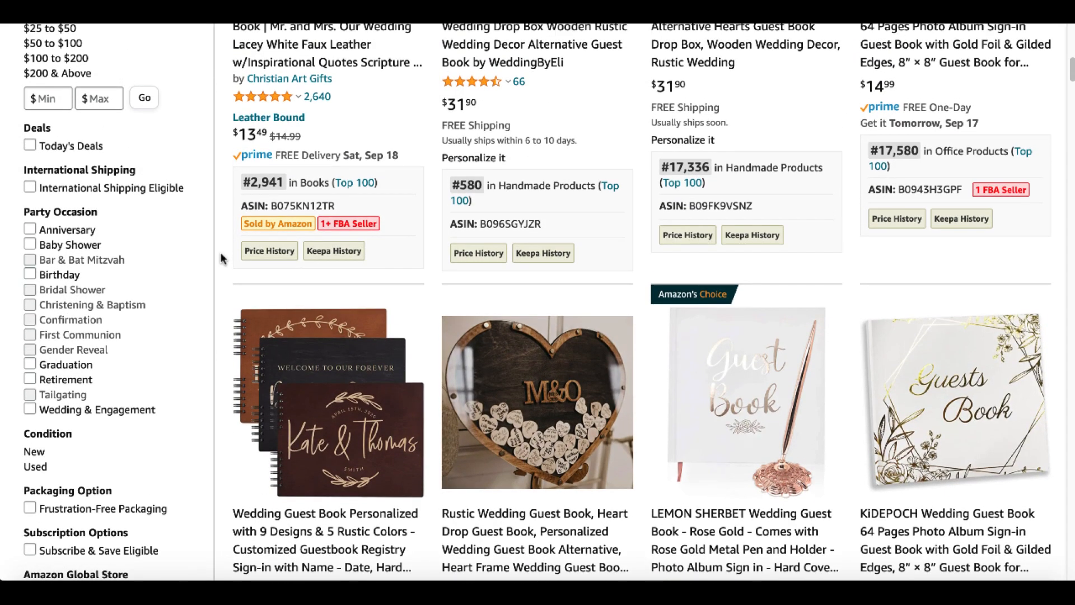
scroll(220, 252, up, 2)
scroll(220, 252, up, 2)
scroll(220, 259, up, 3)
scroll(220, 258, up, 2)
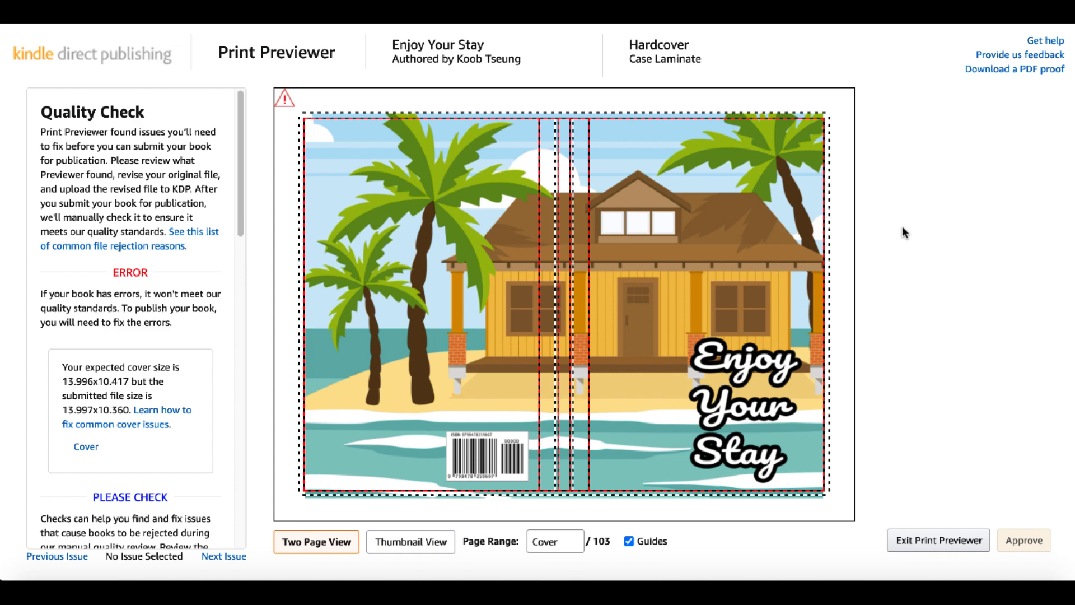
click(832, 287)
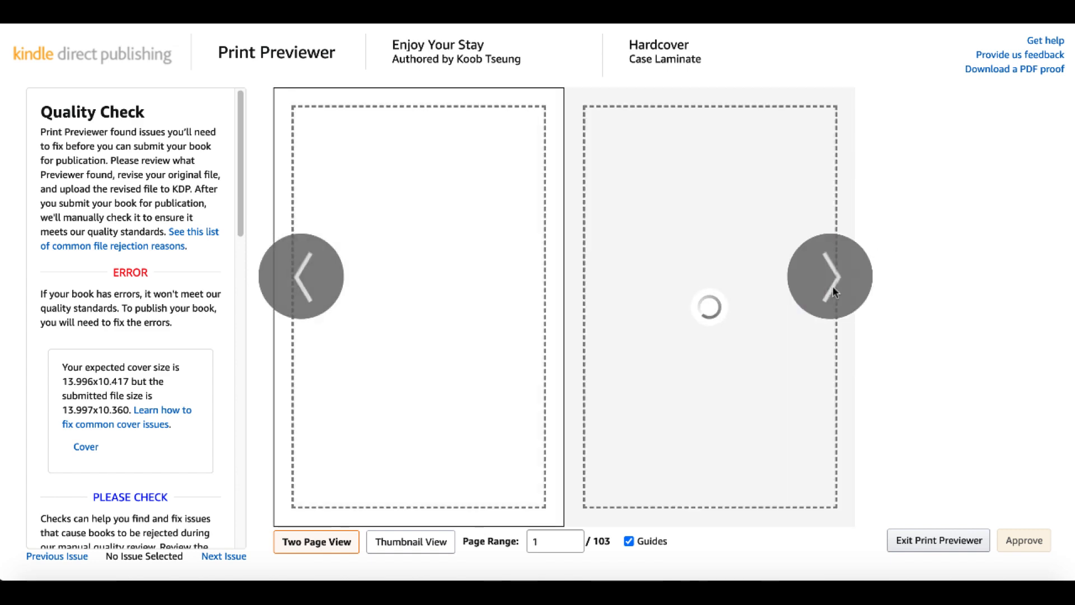
click(833, 288)
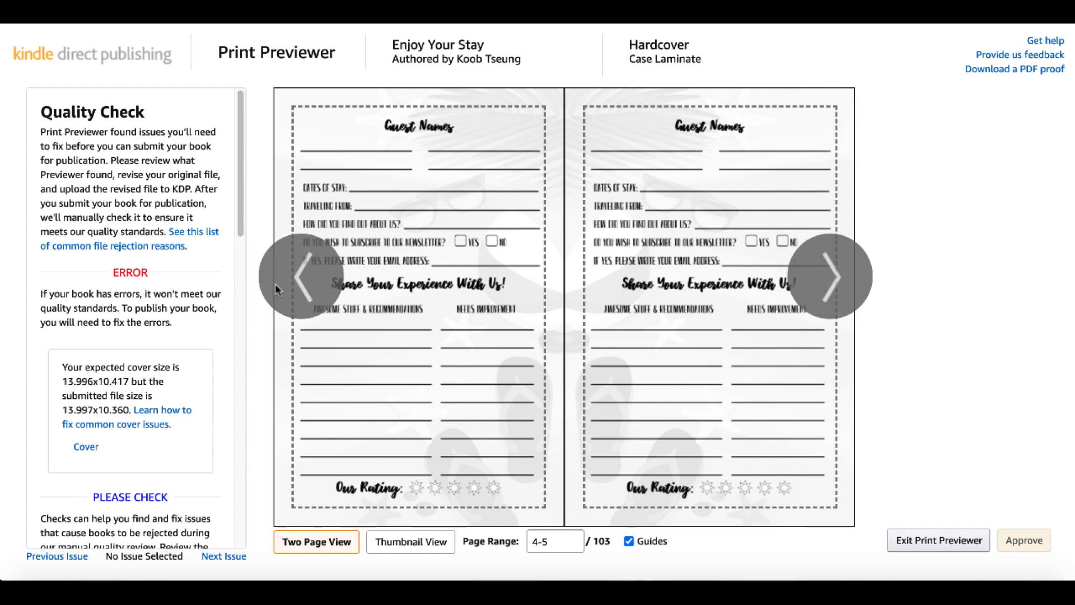
click(290, 275)
click(290, 274)
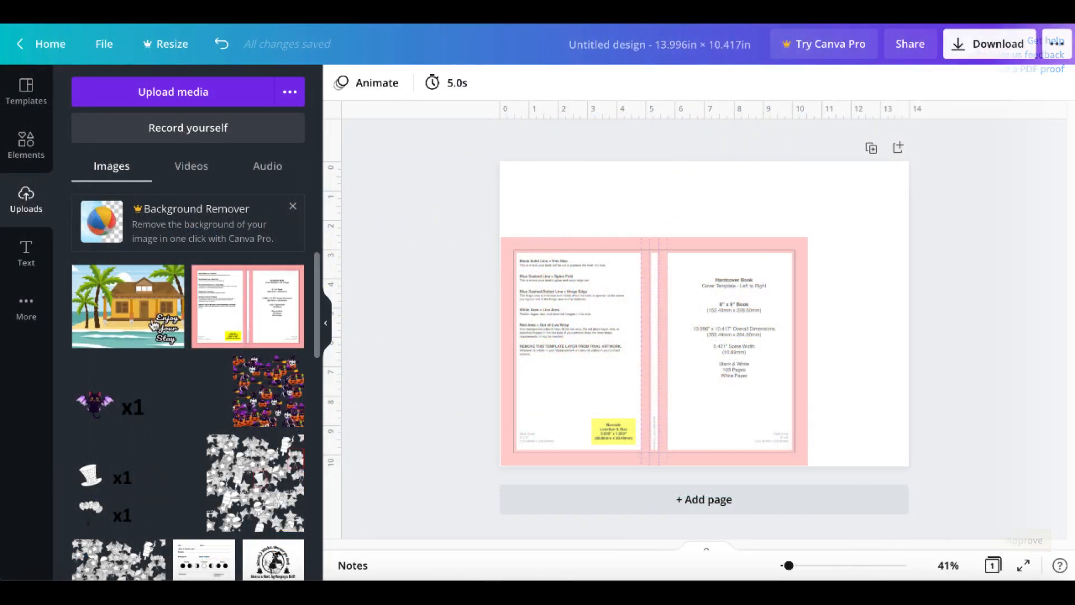
Add the beach cover image and stretch it to fill the whole page
click(146, 323)
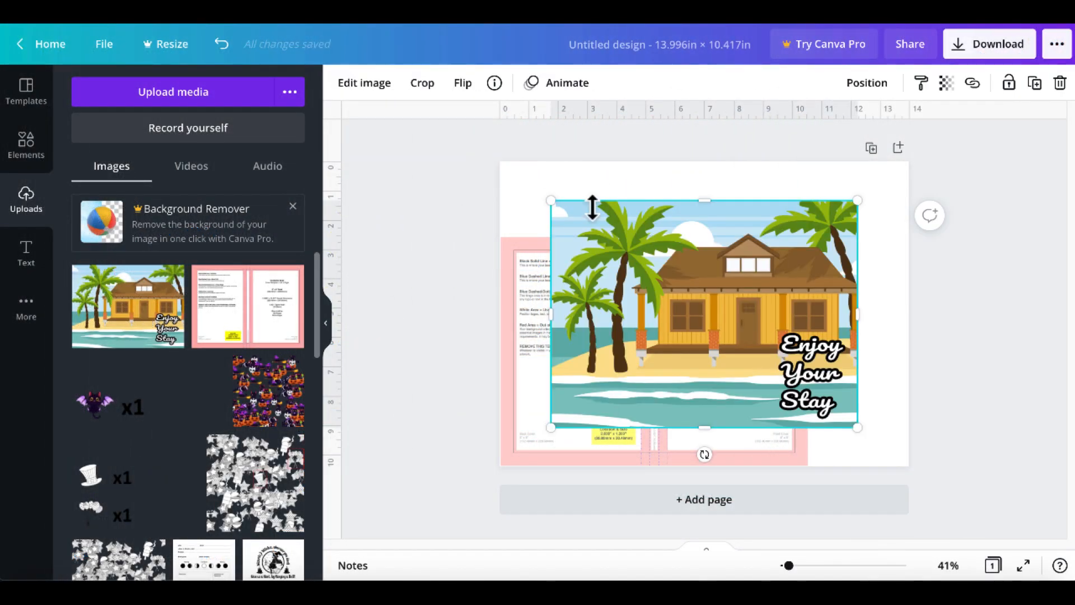
drag(551, 202, 496, 168)
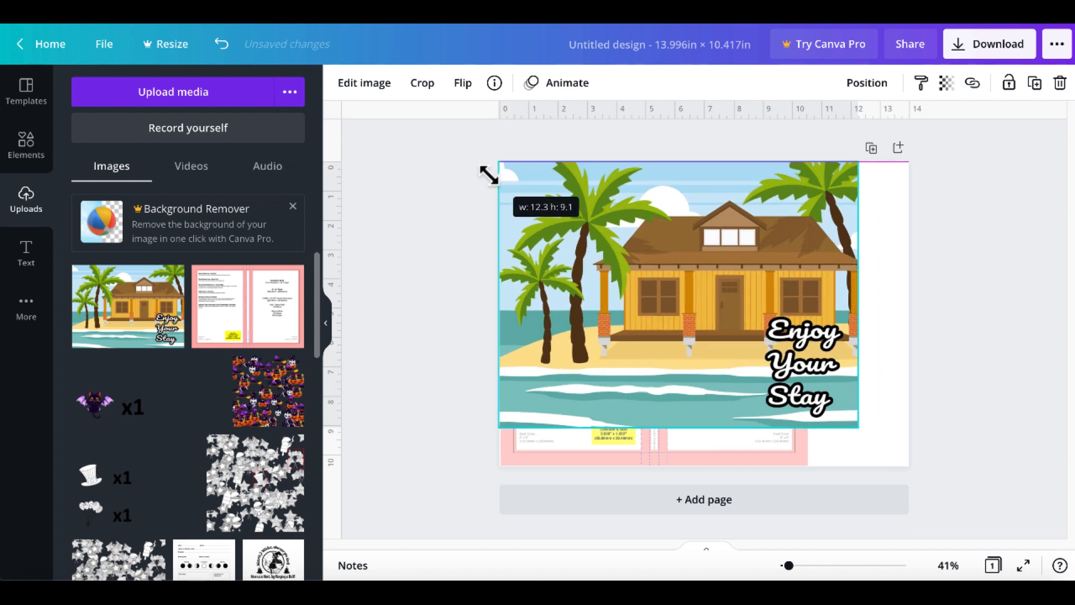
drag(856, 428, 872, 441)
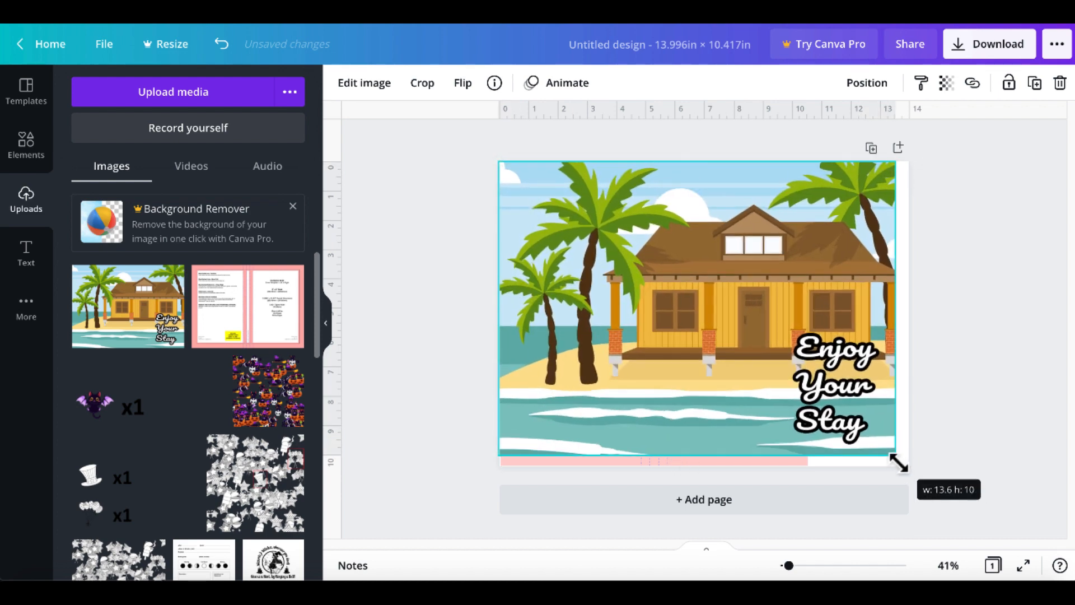
drag(900, 464, 908, 468)
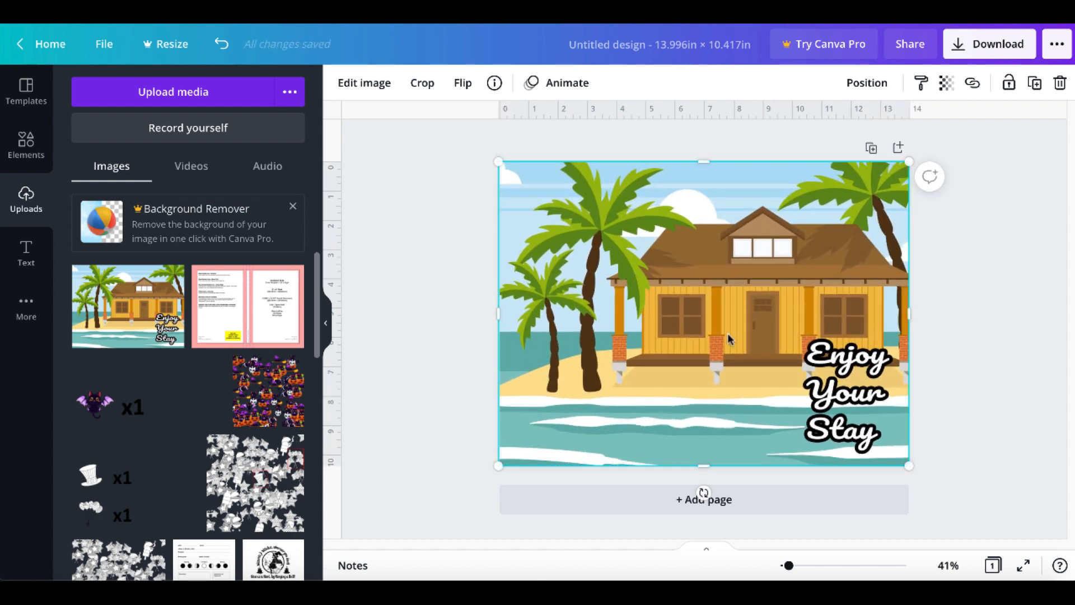
drag(539, 443, 529, 452)
Overlay the pink cover template semi-transparent to check alignment, then remove it
click(284, 287)
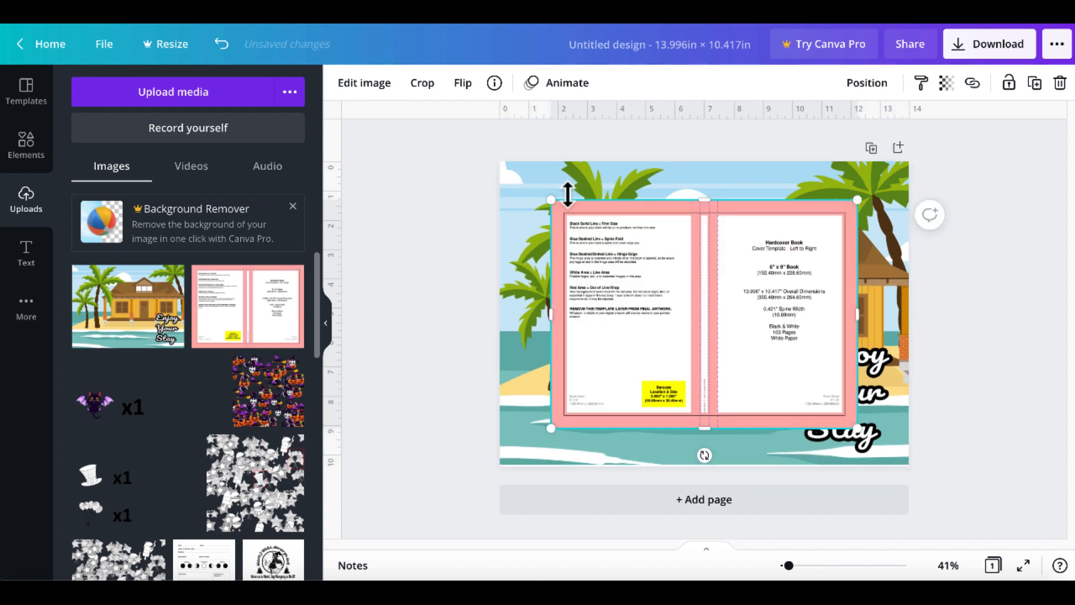
drag(551, 201, 499, 163)
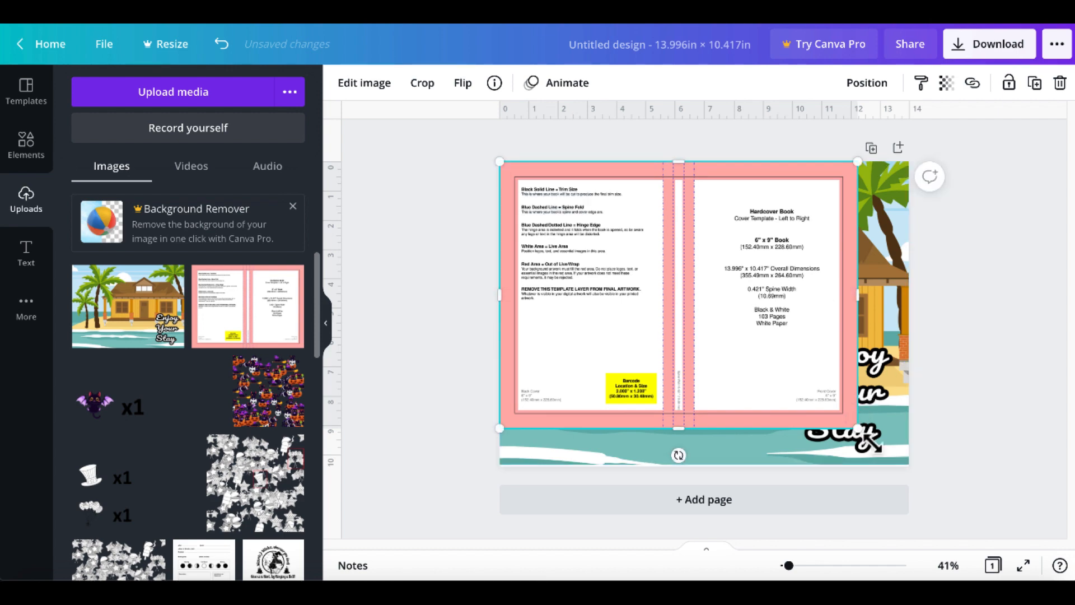
drag(856, 429, 909, 465)
click(945, 83)
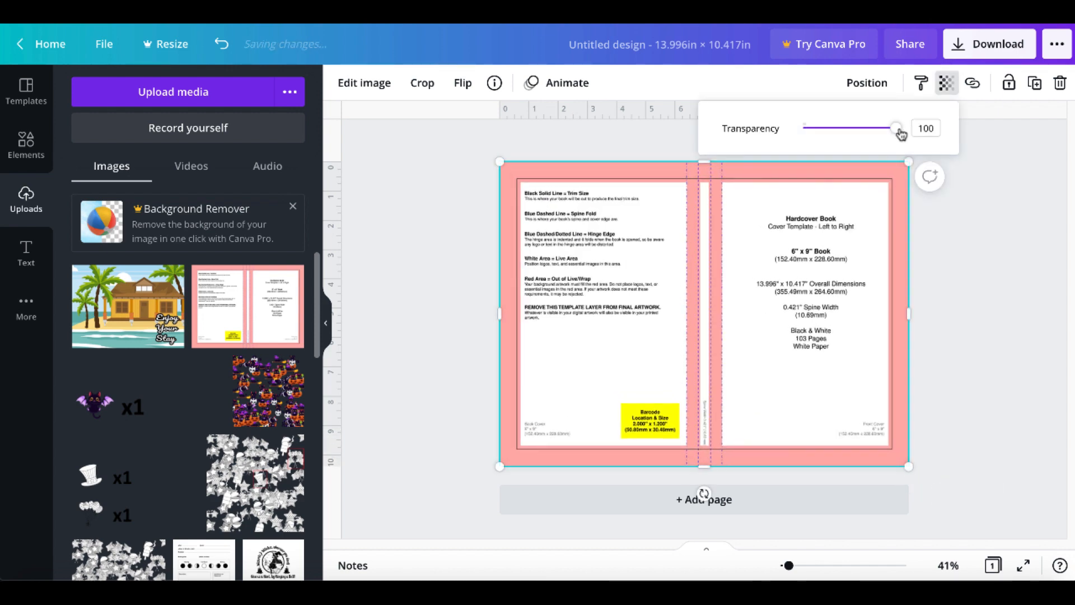
drag(898, 129, 871, 134)
click(727, 259)
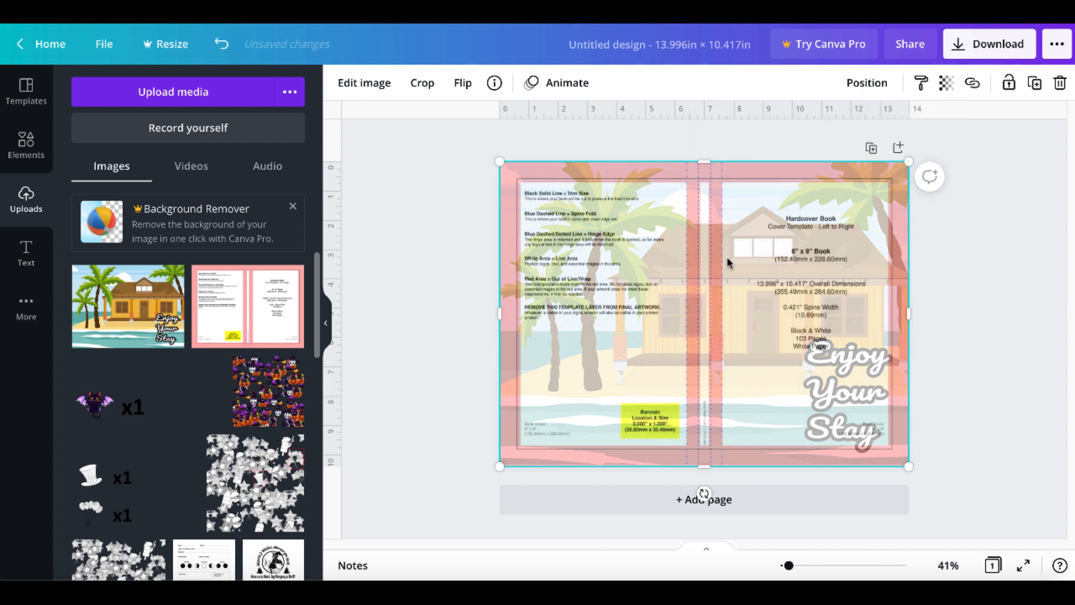
key(Delete)
Download the finished cover as a PDF Print file
click(974, 44)
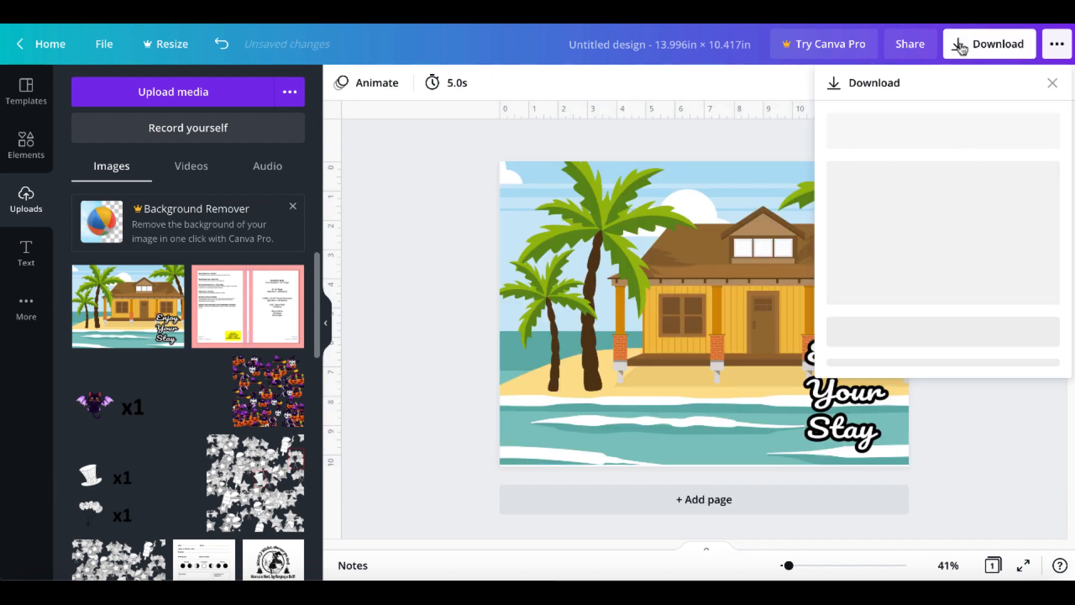
click(943, 329)
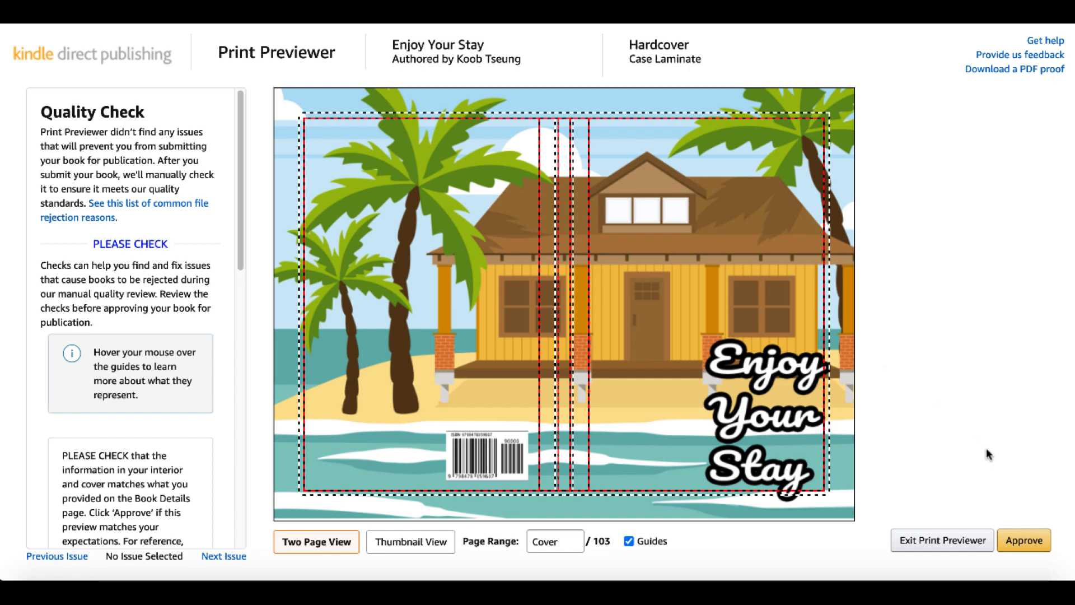
Approve the corrected cover preview and save the Hardcover Content step to continue
click(1019, 542)
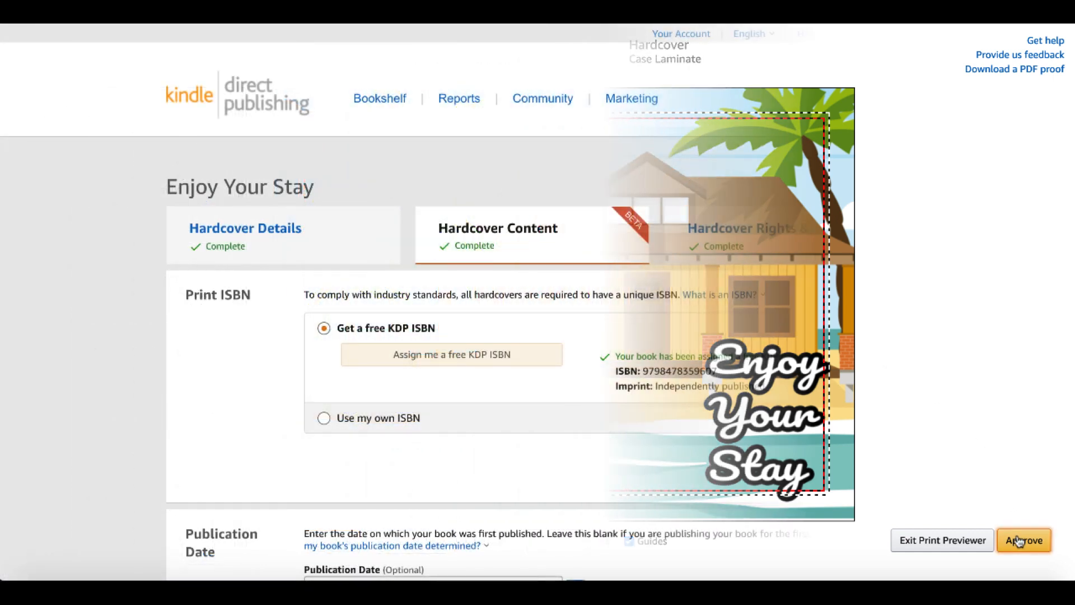
scroll(950, 521, down, 4)
scroll(950, 522, down, 4)
scroll(949, 527, down, 5)
scroll(950, 528, down, 5)
scroll(950, 528, down, 2)
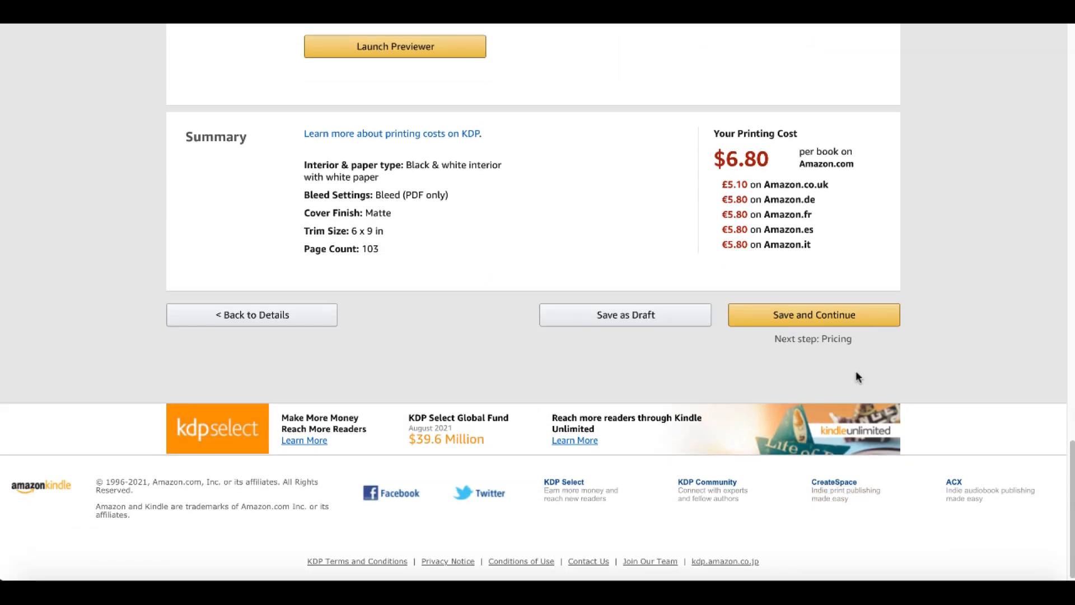
click(832, 318)
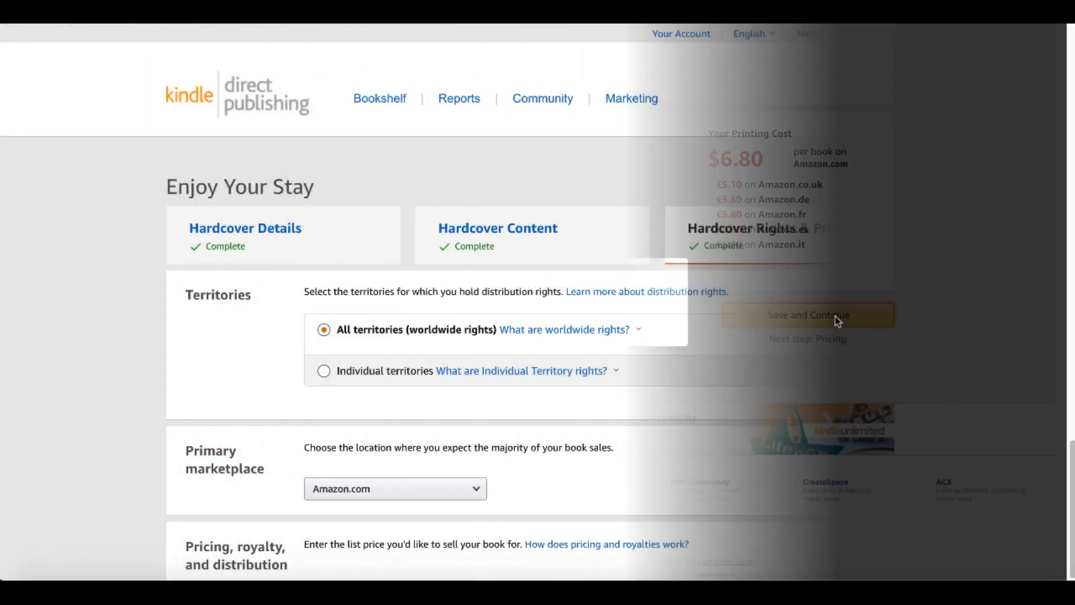
scroll(836, 321, down, 2)
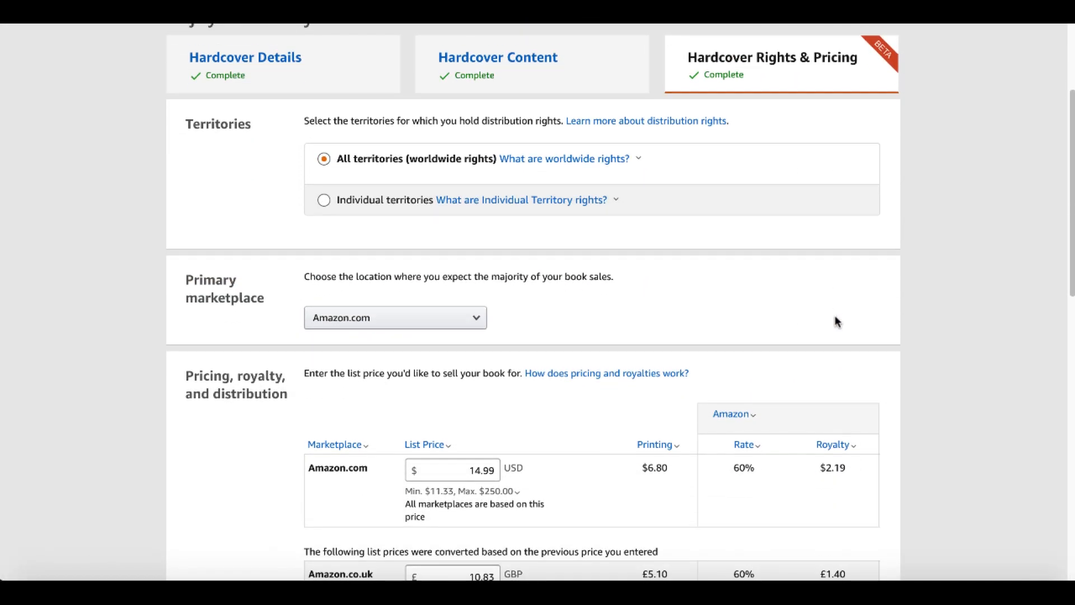
scroll(836, 320, down, 4)
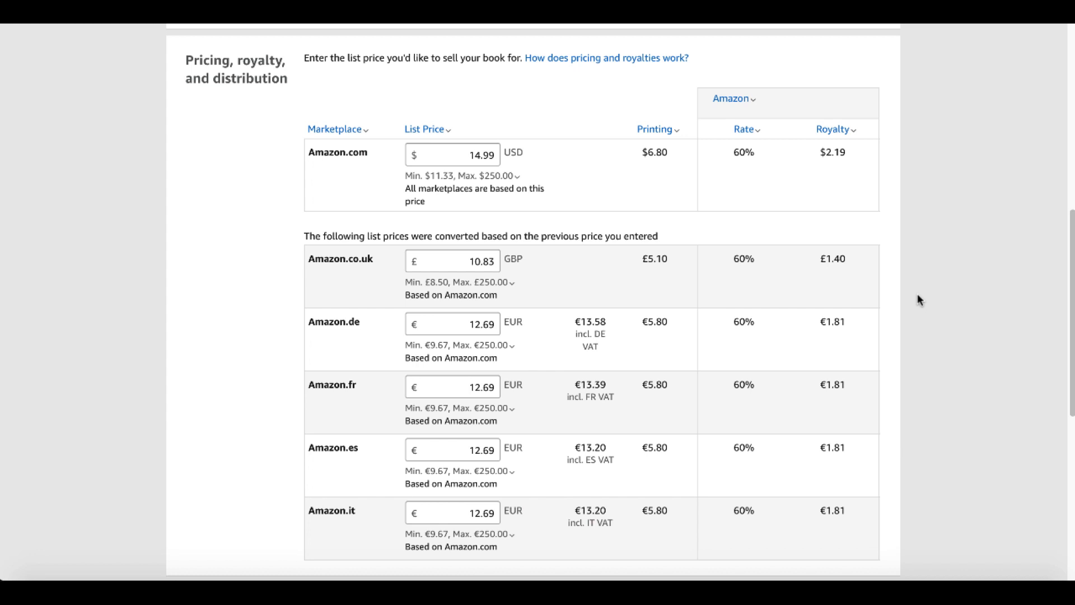
scroll(917, 294, down, 1)
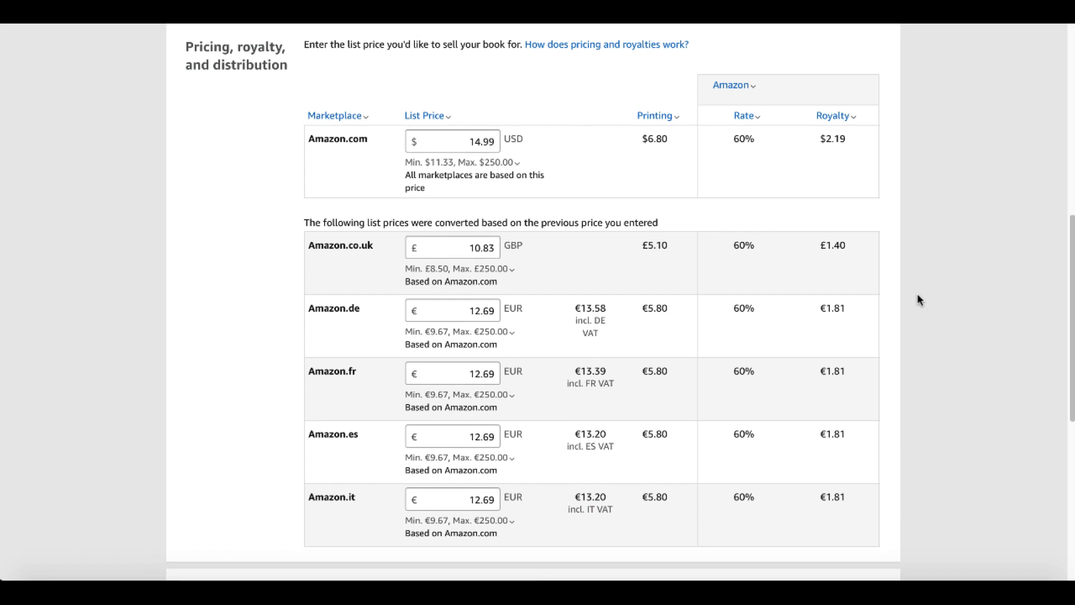
scroll(917, 294, down, 3)
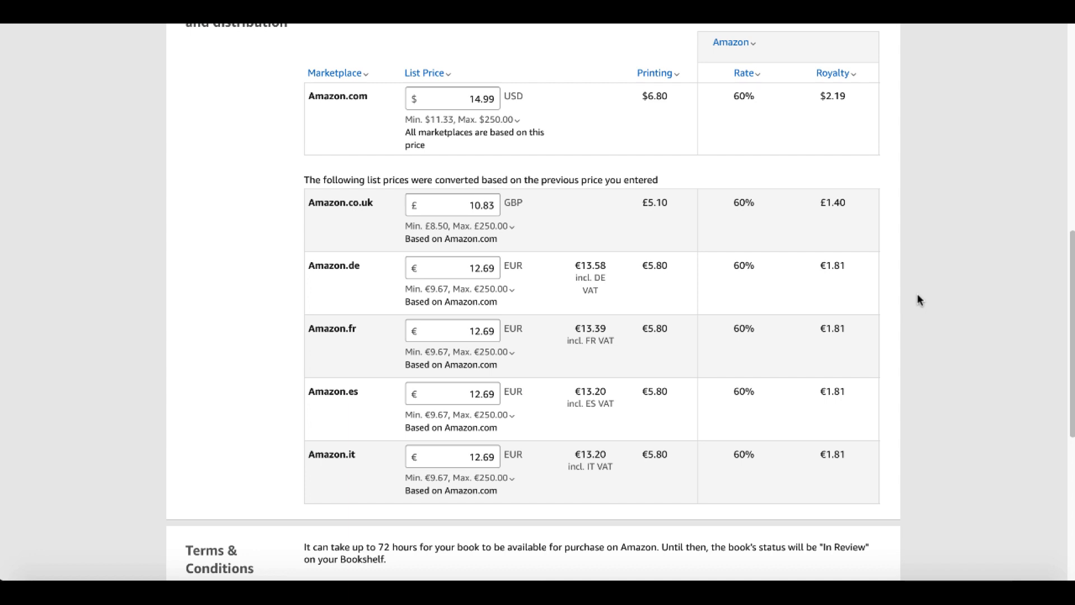
scroll(917, 294, down, 2)
scroll(917, 294, down, 5)
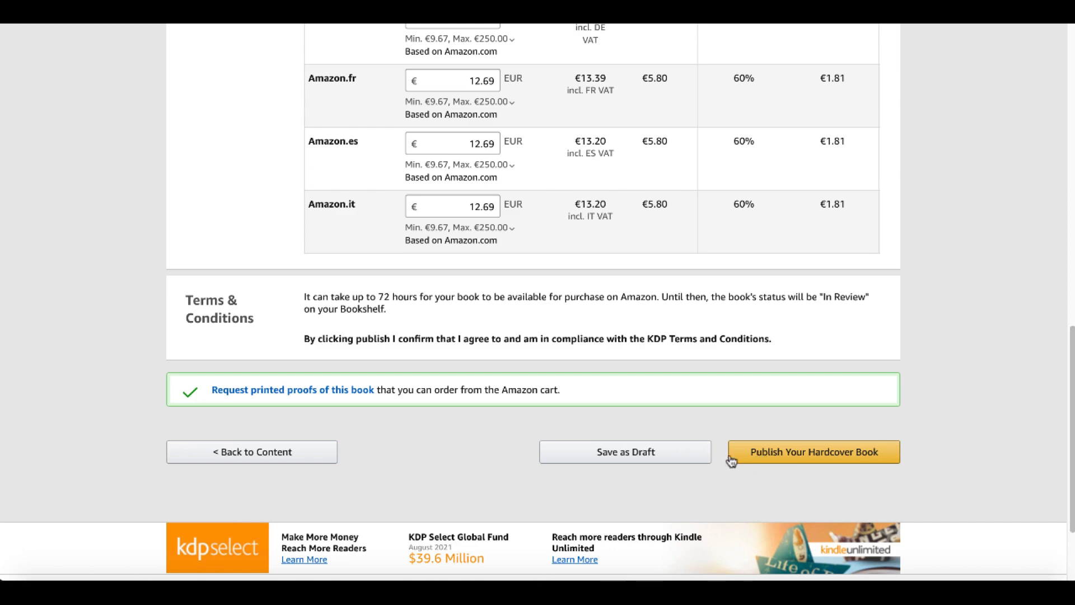
Save the $14.99 hardcover as a draft so it lands on the bookshelf
click(671, 461)
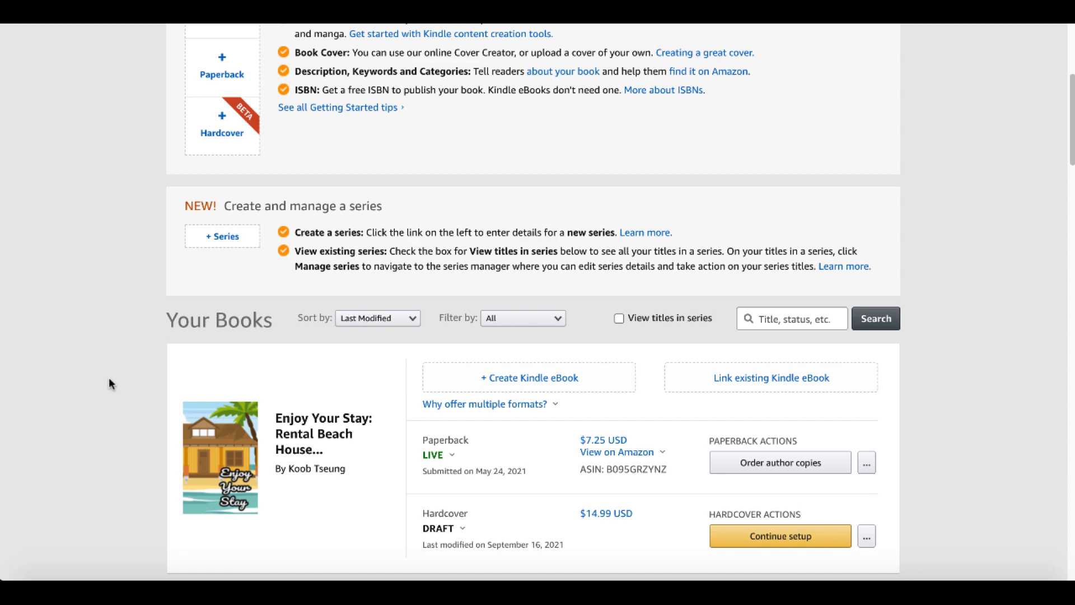
scroll(108, 384, up, 4)
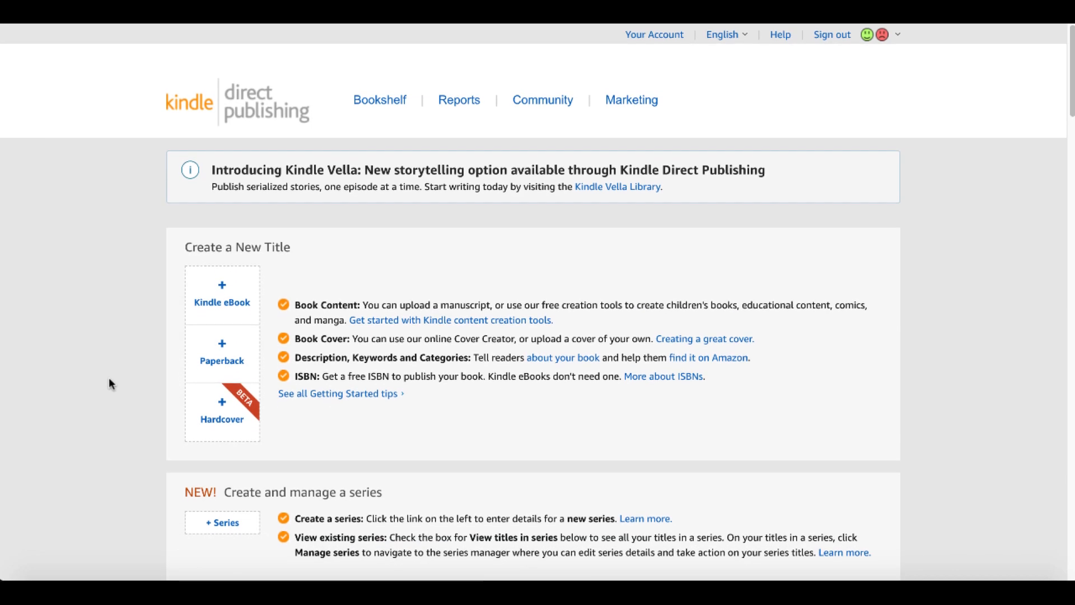